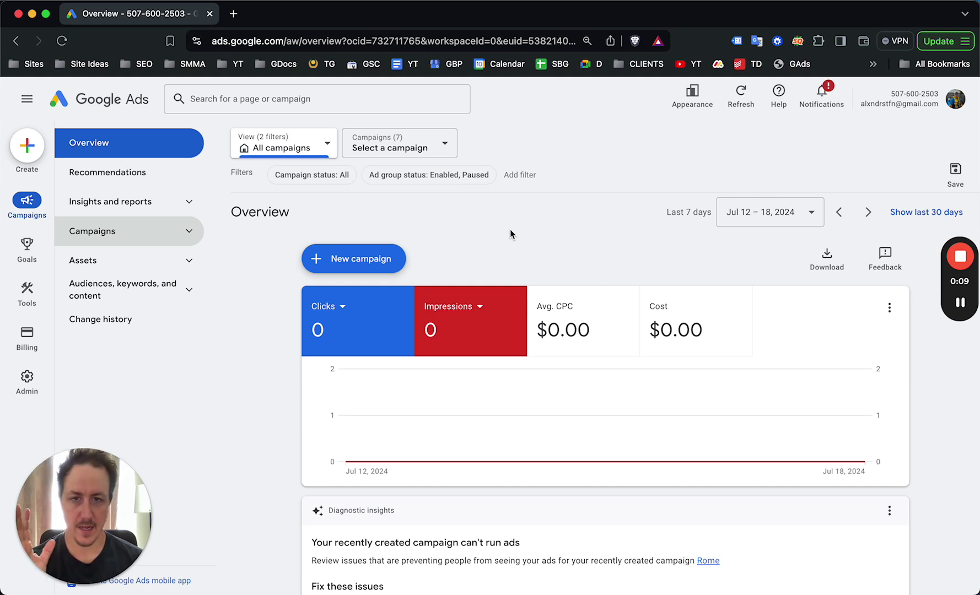
- Create a brand-new campaign with the Leads objective and Page views goal, then continue
{"action": "left_click_drag", "start_coordinate": [114, 489], "coordinate": [931, 479]}
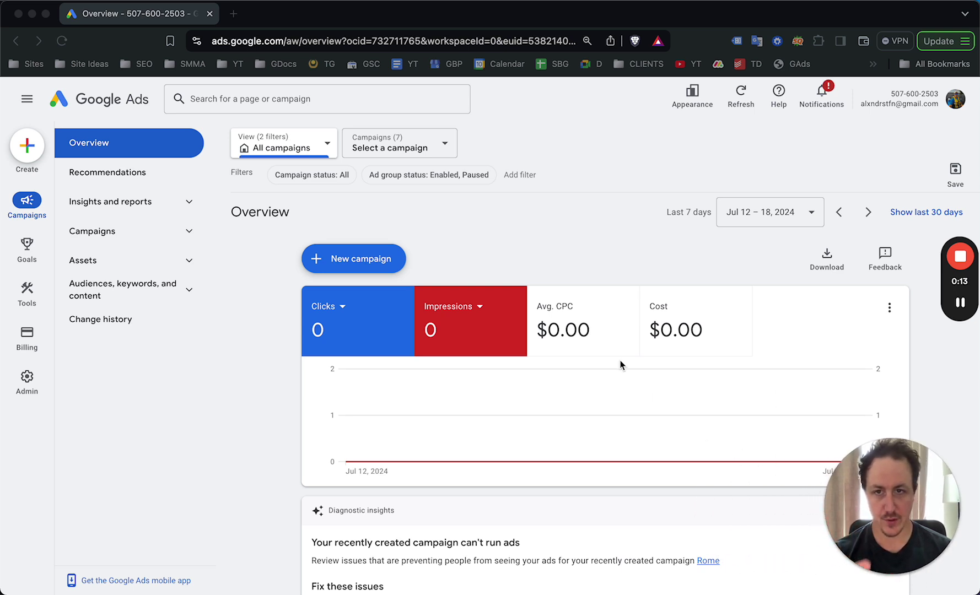
{"action": "left_click", "coordinate": [621, 248]}
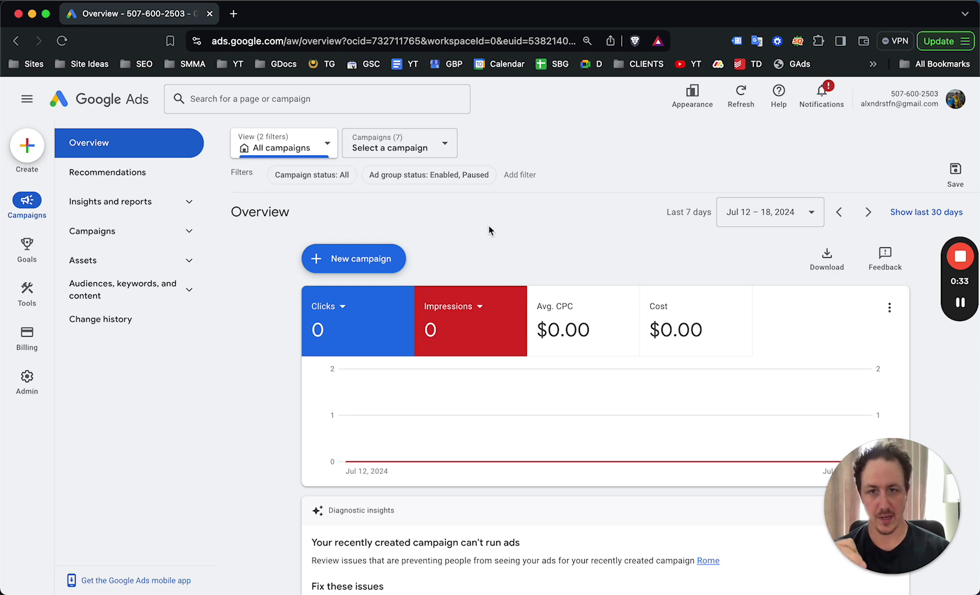
{"action": "left_click", "coordinate": [348, 267]}
{"action": "left_click", "coordinate": [417, 280]}
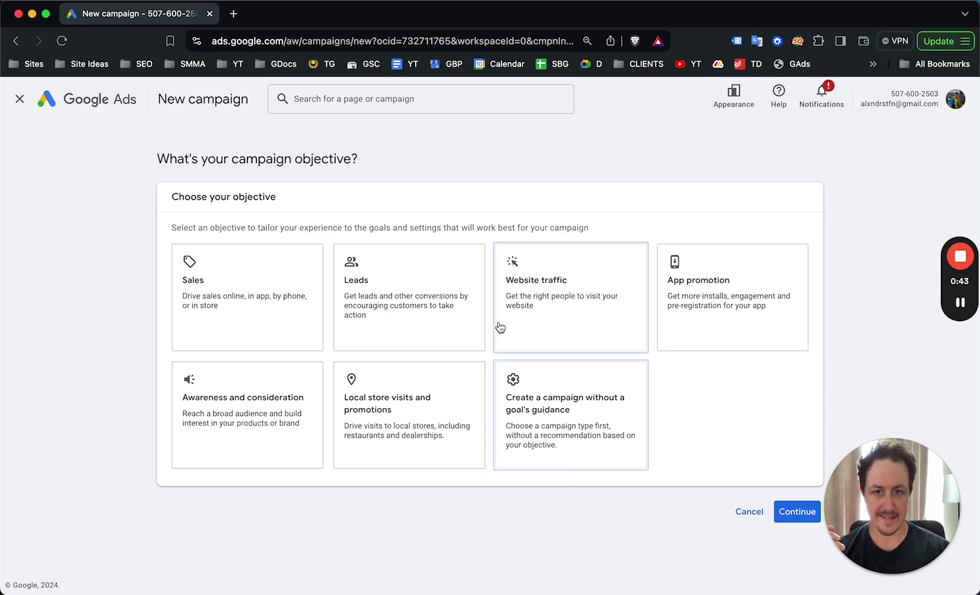
{"action": "left_click", "coordinate": [443, 307]}
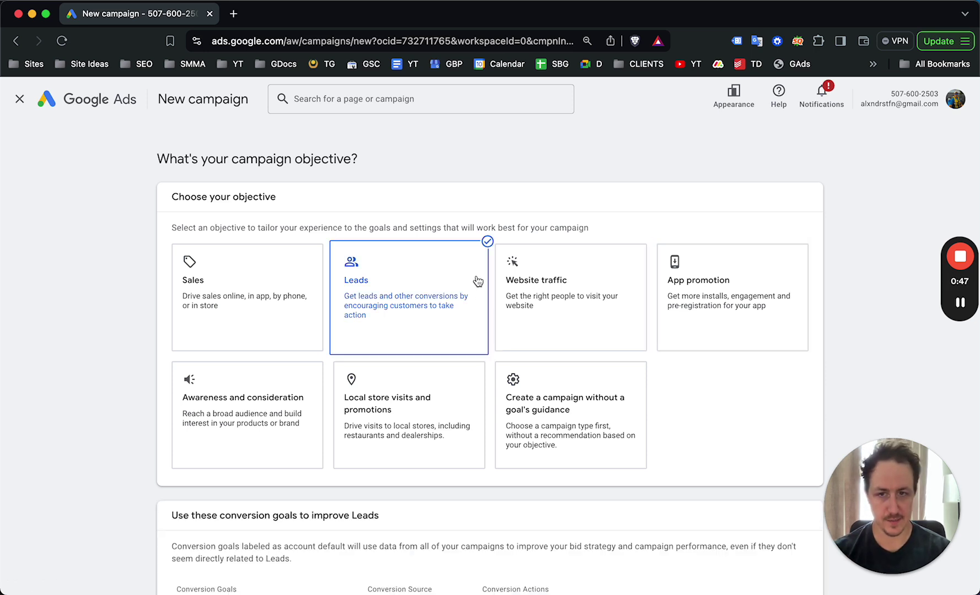
{"action": "scroll", "coordinate": [499, 309], "scroll_direction": "down", "scroll_amount": 3}
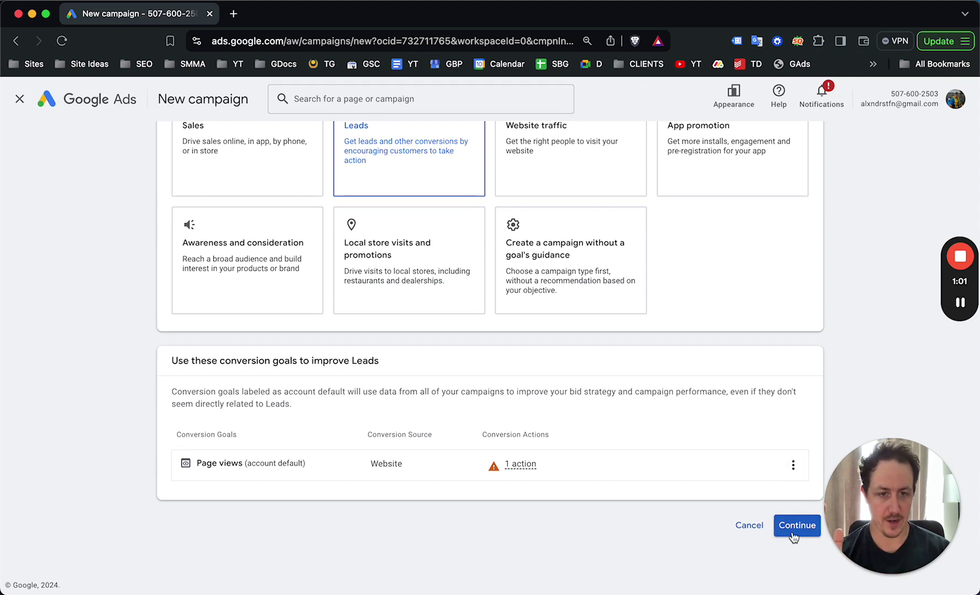
{"action": "left_click", "coordinate": [795, 528]}
{"action": "scroll", "coordinate": [555, 408], "scroll_direction": "down", "scroll_amount": 10}
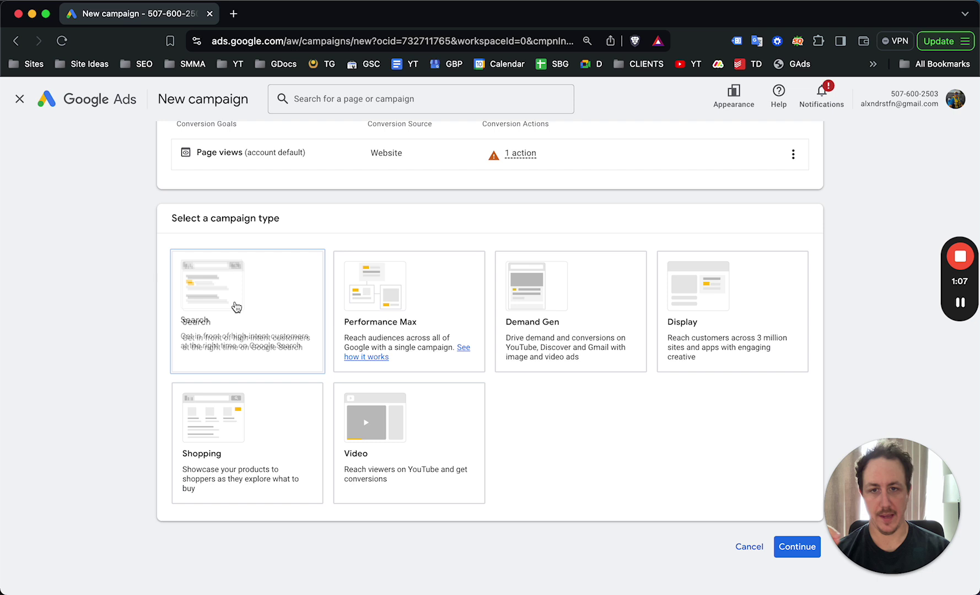
- Choose Search as the campaign type
{"action": "left_click", "coordinate": [254, 318]}
{"action": "scroll", "coordinate": [263, 381], "scroll_direction": "down", "scroll_amount": 5}
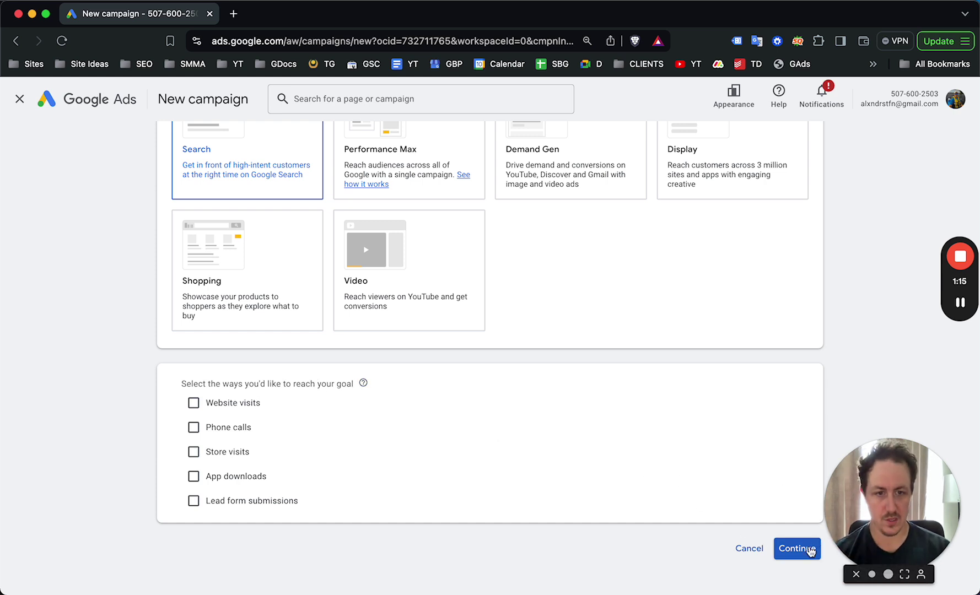
{"action": "left_click", "coordinate": [809, 552]}
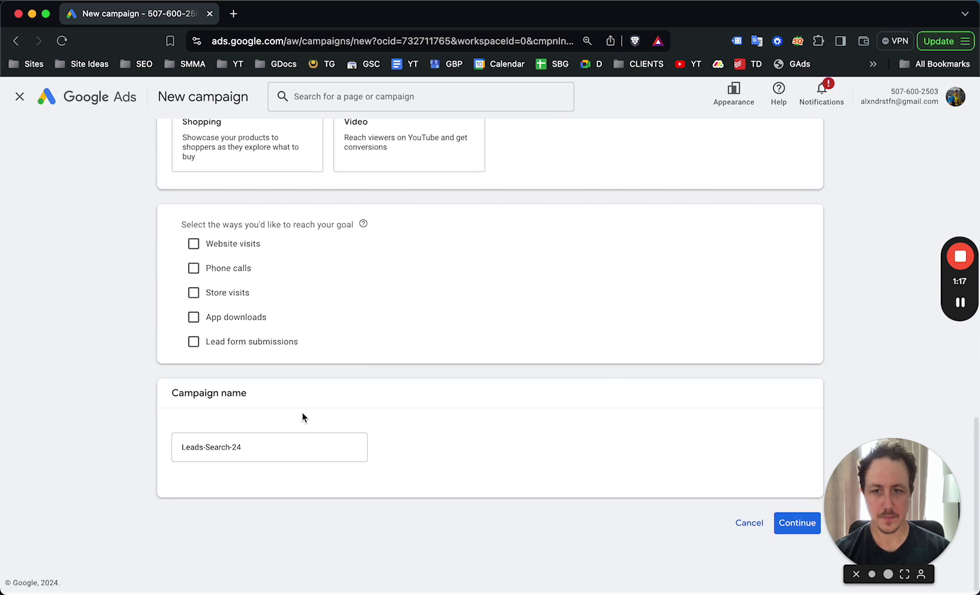
- Rename the campaign to 'Car Detailing [Houston]' and start it fresh instead of from a draft
{"action": "left_click", "coordinate": [273, 441]}
{"action": "triple_click", "coordinate": [232, 450]}
{"action": "type", "text": "Car Detailing [Houston"}
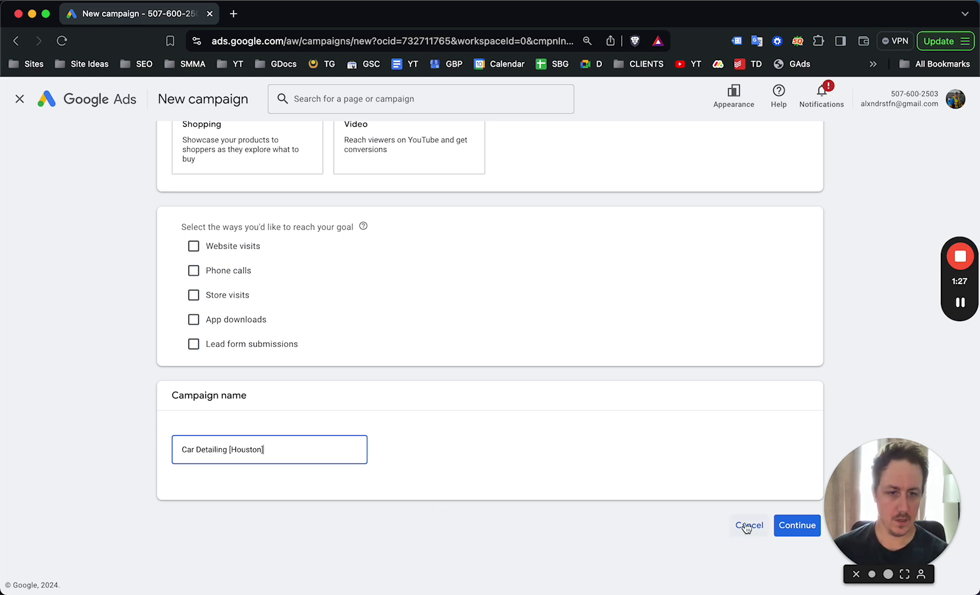
{"action": "left_click", "coordinate": [787, 528]}
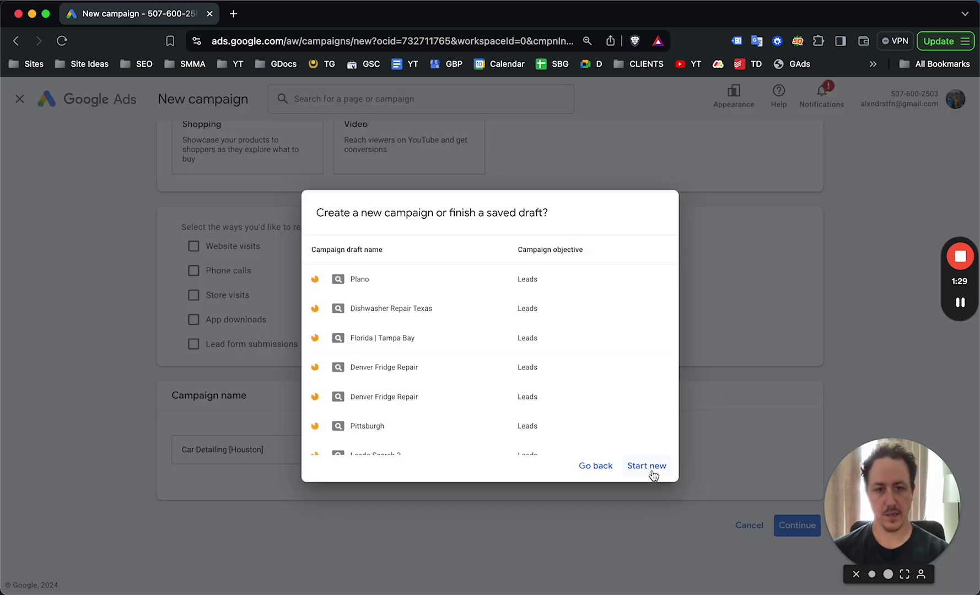
{"action": "left_click", "coordinate": [652, 467]}
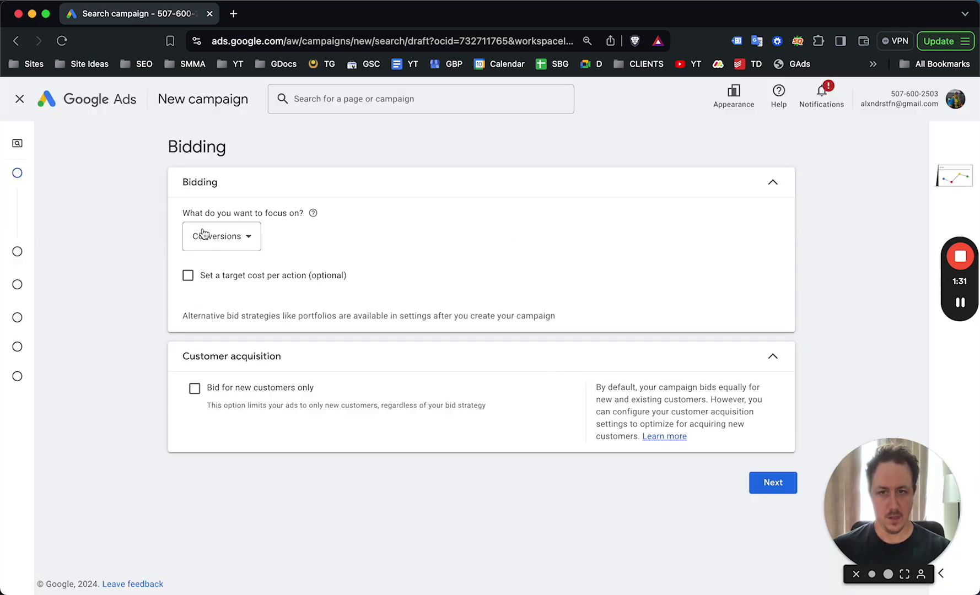
- Set the bidding focus to Clicks with no maximum CPC limit and advance to campaign settings
{"action": "left_click", "coordinate": [207, 237]}
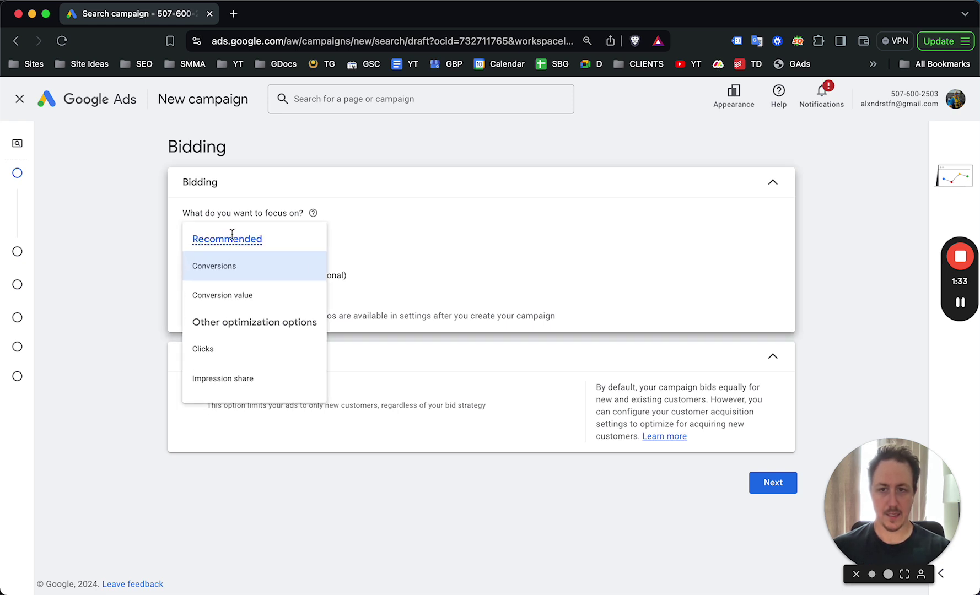
{"action": "left_click", "coordinate": [229, 349]}
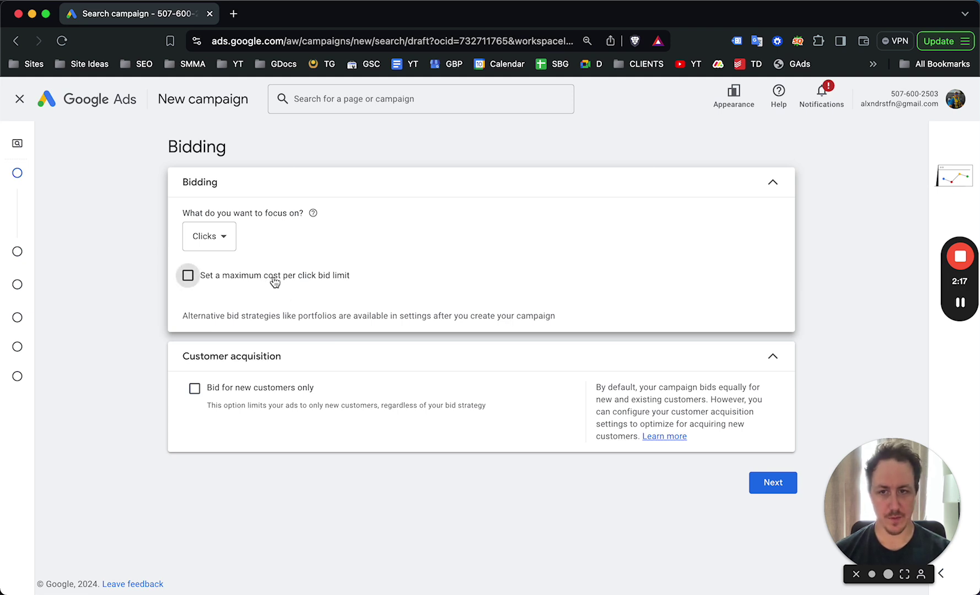
{"action": "left_click", "coordinate": [275, 280]}
{"action": "left_click", "coordinate": [233, 326]}
{"action": "type", "text": "%"}
{"action": "key", "text": "BackSpace"}
{"action": "type", "text": "5"}
{"action": "left_click", "coordinate": [835, 255]}
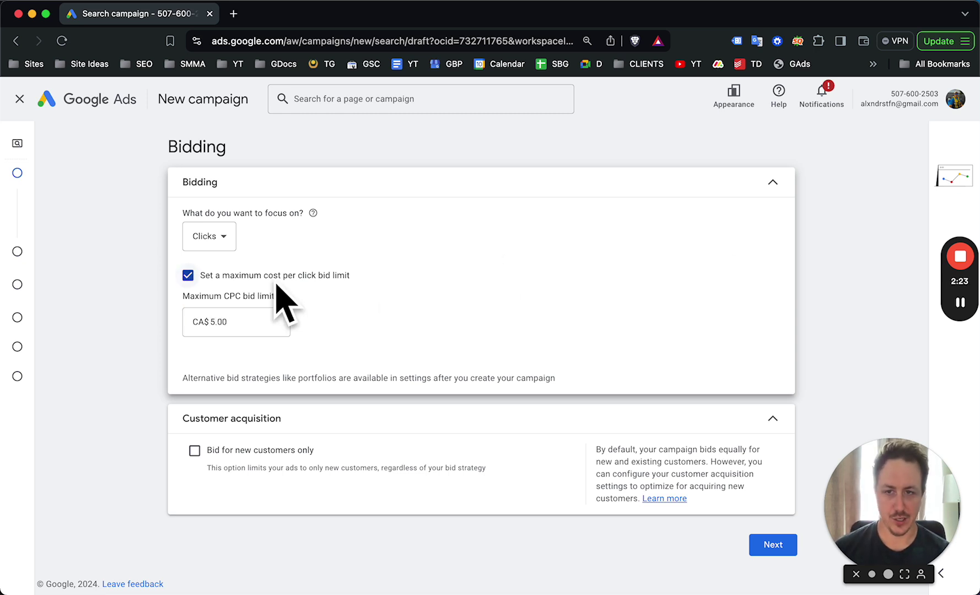
{"action": "left_click", "coordinate": [229, 277]}
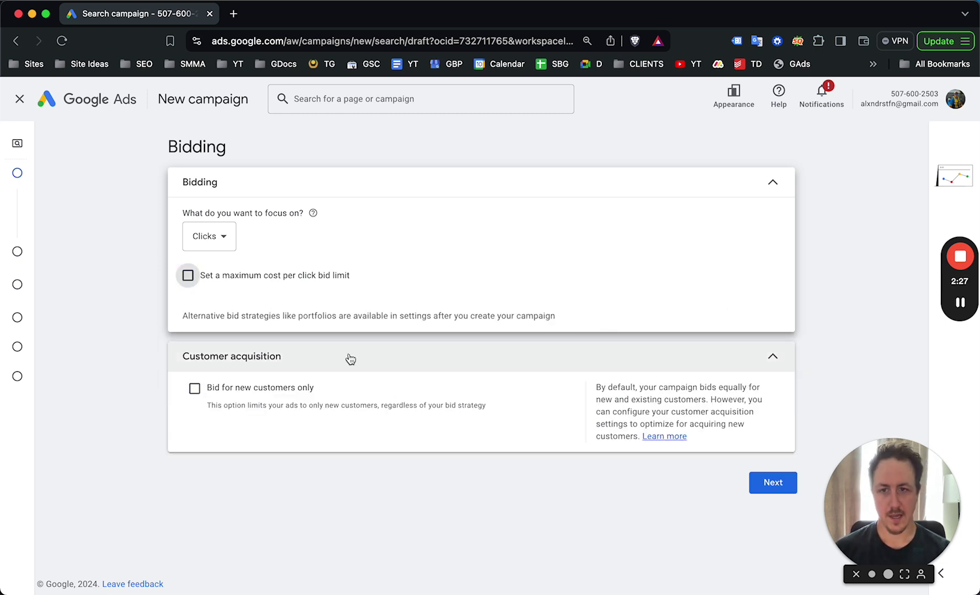
{"action": "left_click", "coordinate": [772, 488]}
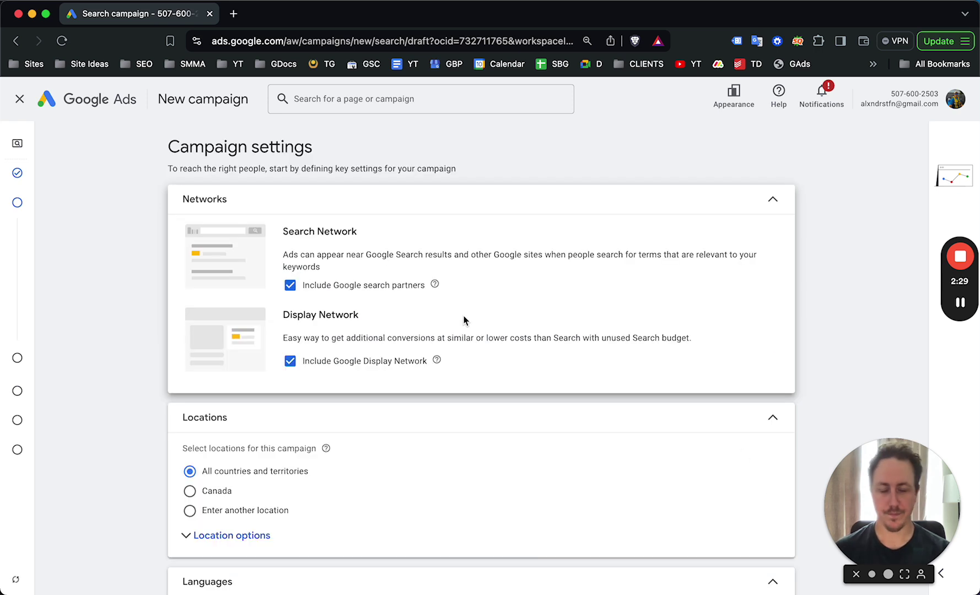
- Exclude Google search partners and the Display Network, hide the inactive-account banner, and pick a custom location
{"action": "left_click", "coordinate": [290, 285]}
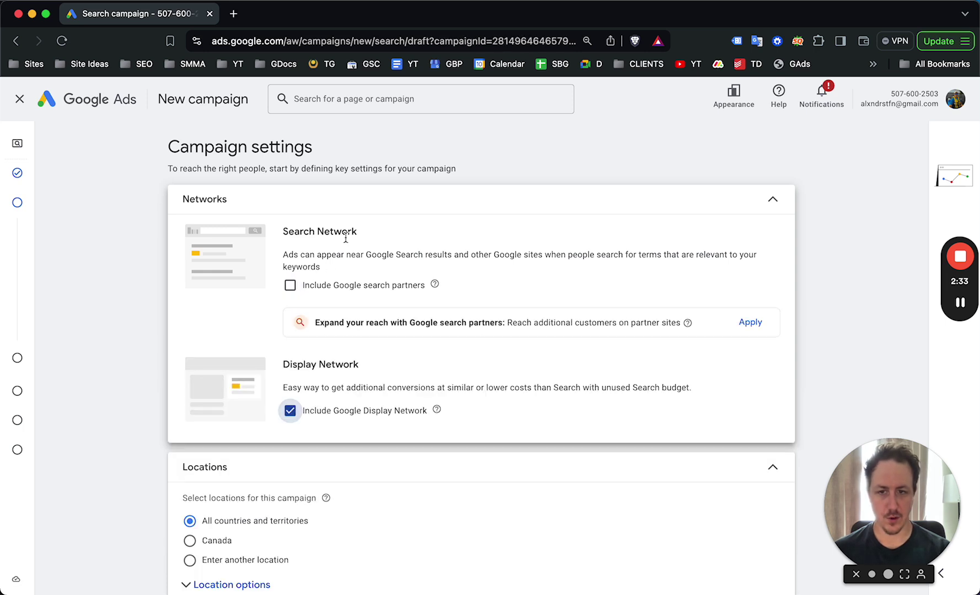
{"action": "left_click", "coordinate": [290, 422]}
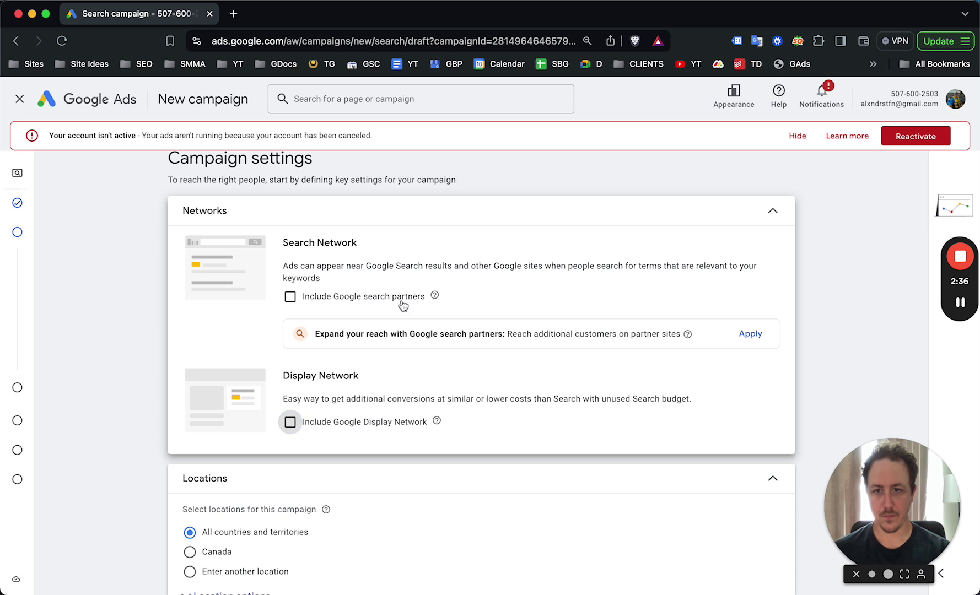
{"action": "left_click", "coordinate": [797, 136]}
{"action": "scroll", "coordinate": [397, 265], "scroll_direction": "down", "scroll_amount": 2}
{"action": "scroll", "coordinate": [320, 226], "scroll_direction": "up", "scroll_amount": 1}
{"action": "scroll", "coordinate": [225, 350], "scroll_direction": "down", "scroll_amount": 6}
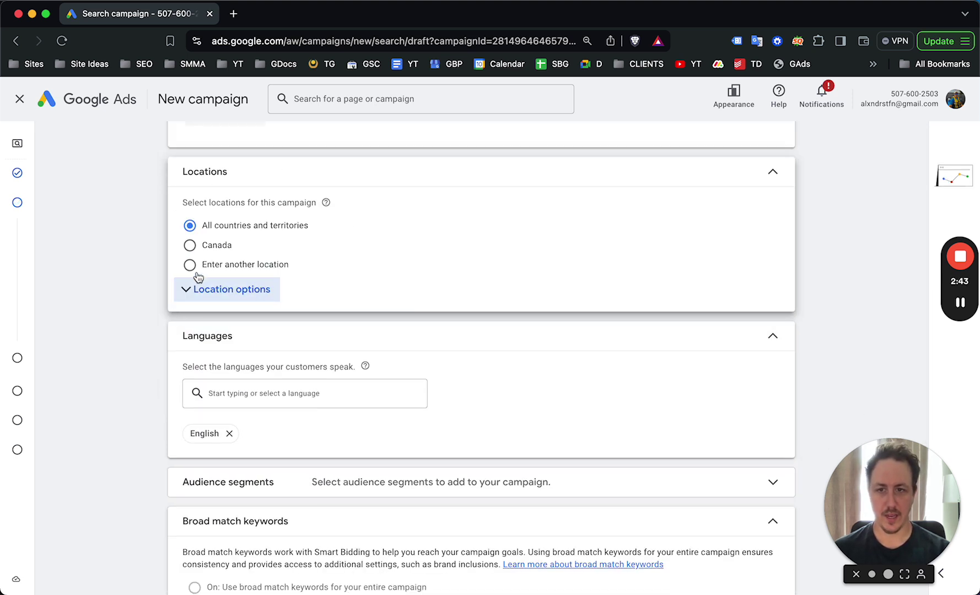
{"action": "left_click", "coordinate": [190, 266]}
- Include Houston, Texas, United States city as the target location, checking it on the Advanced search map
{"action": "type", "text": "Houston"}
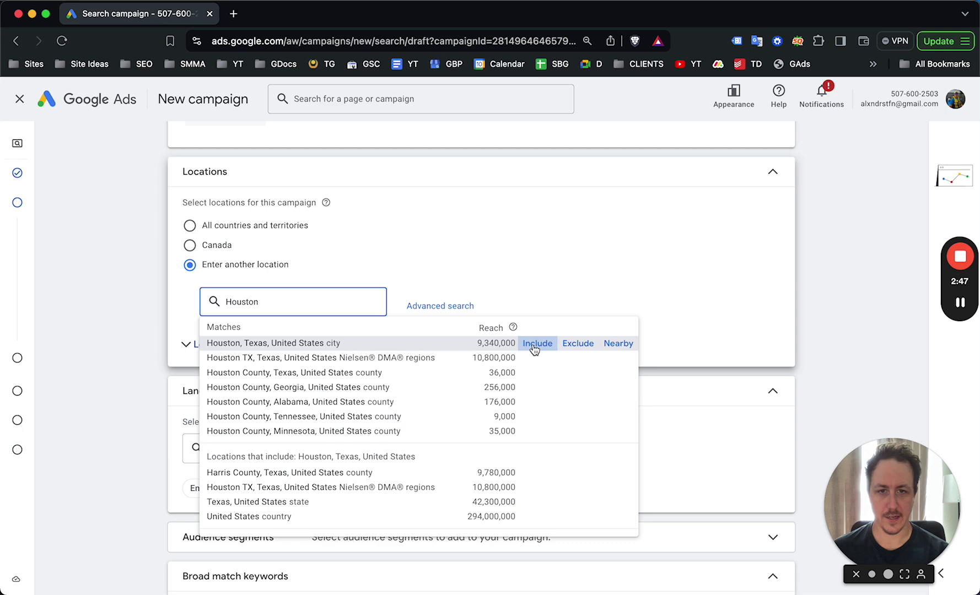
{"action": "left_click", "coordinate": [533, 344]}
{"action": "left_click", "coordinate": [423, 413]}
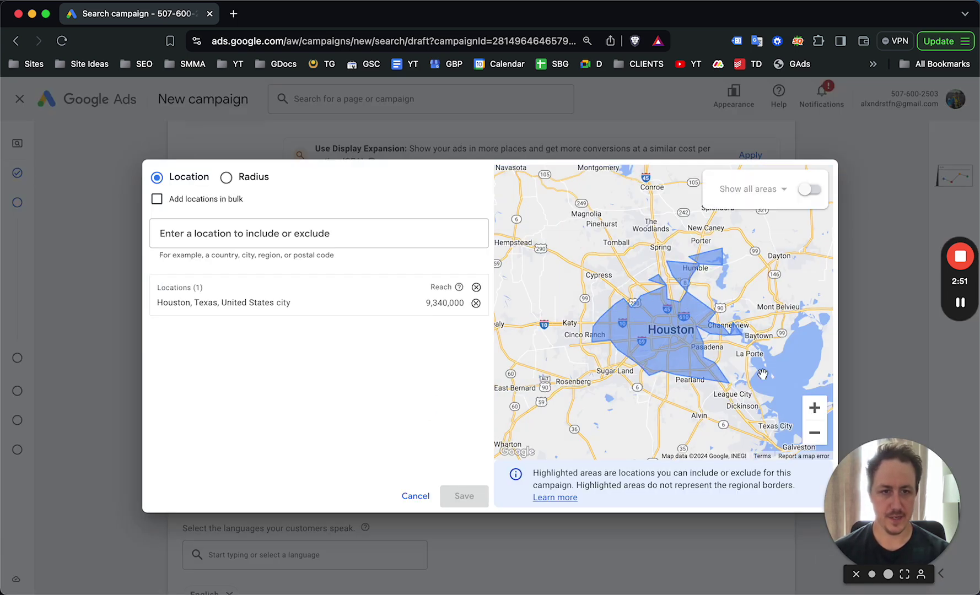
{"action": "left_click", "coordinate": [814, 433]}
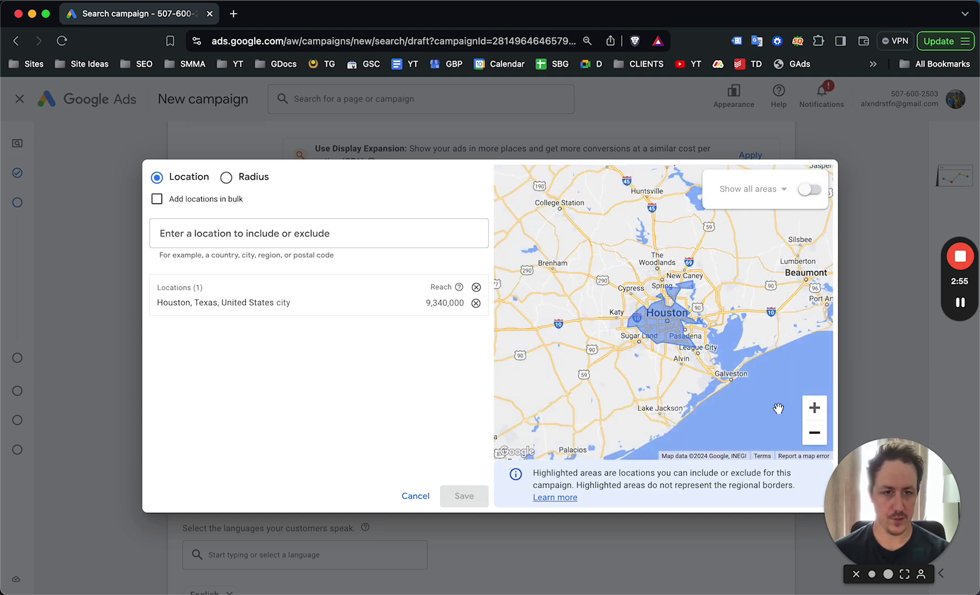
{"action": "left_click", "coordinate": [815, 409]}
{"action": "left_click", "coordinate": [816, 409]}
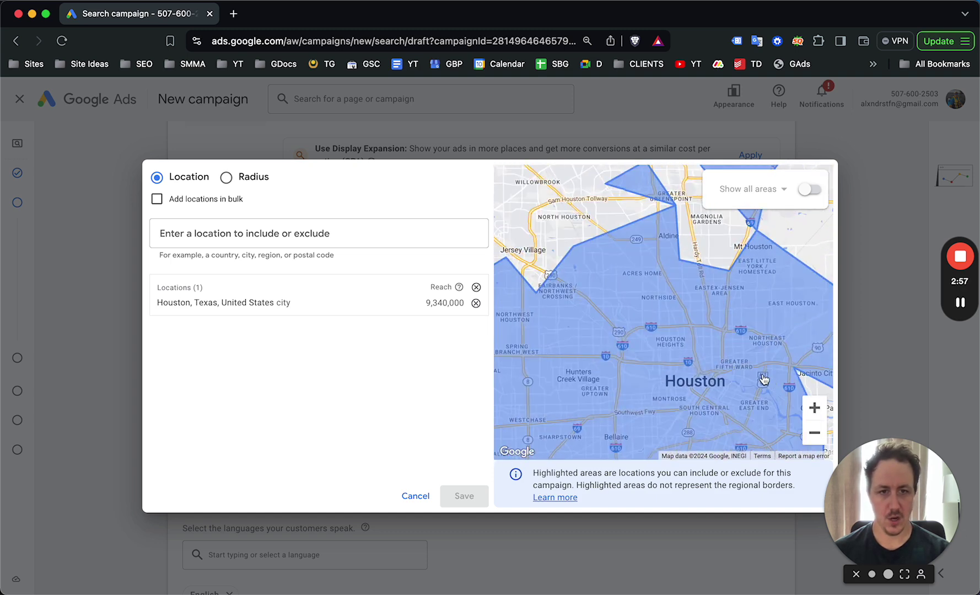
{"action": "left_click_drag", "start_coordinate": [761, 379], "coordinate": [726, 319]}
{"action": "left_click_drag", "start_coordinate": [765, 354], "coordinate": [665, 358]}
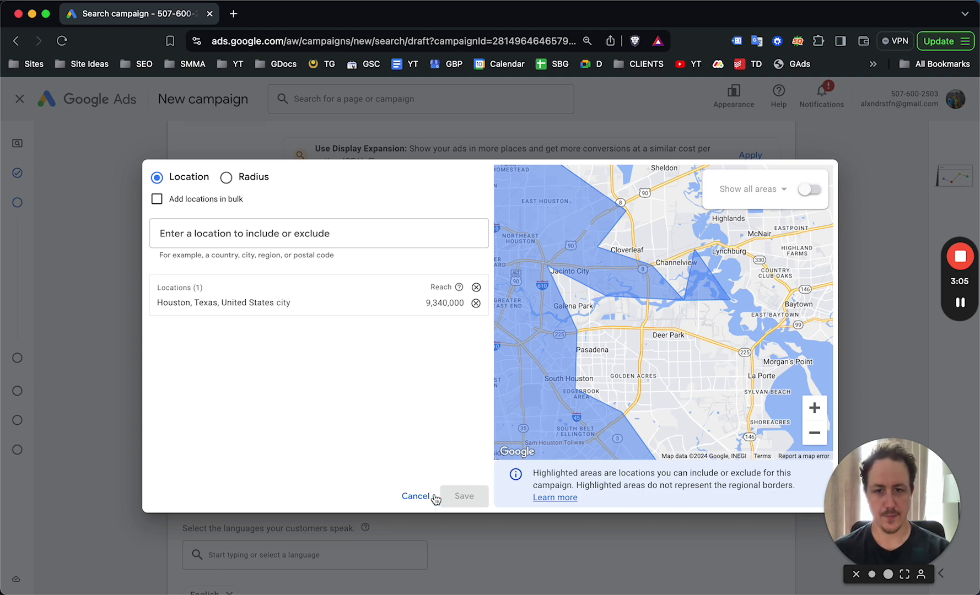
{"action": "left_click", "coordinate": [416, 497]}
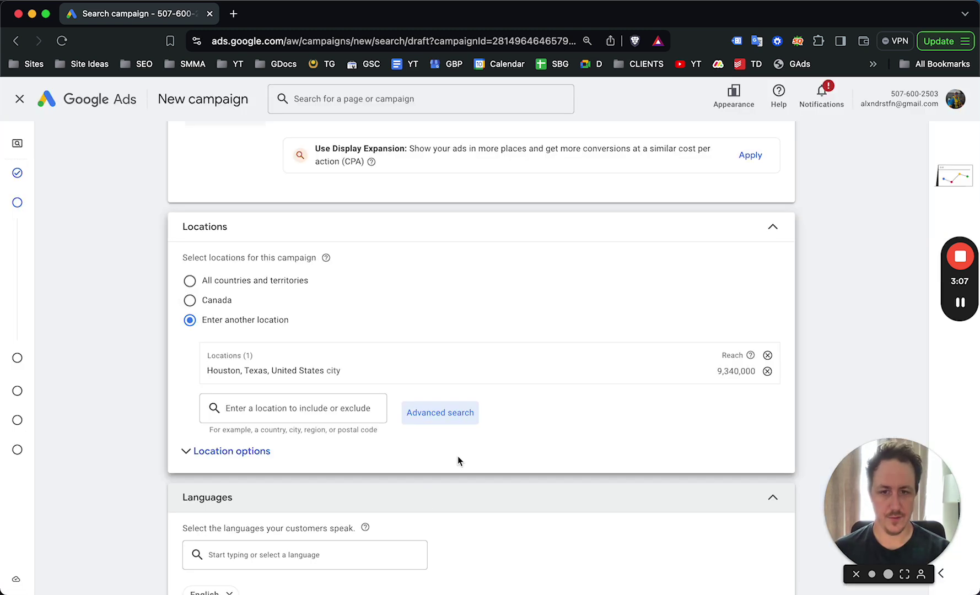
{"action": "left_click", "coordinate": [181, 460]}
- Set the location option to Presence so only people in or regularly in Houston are reached
{"action": "scroll", "coordinate": [348, 377], "scroll_direction": "down", "scroll_amount": 2}
{"action": "scroll", "coordinate": [347, 380], "scroll_direction": "down", "scroll_amount": 2}
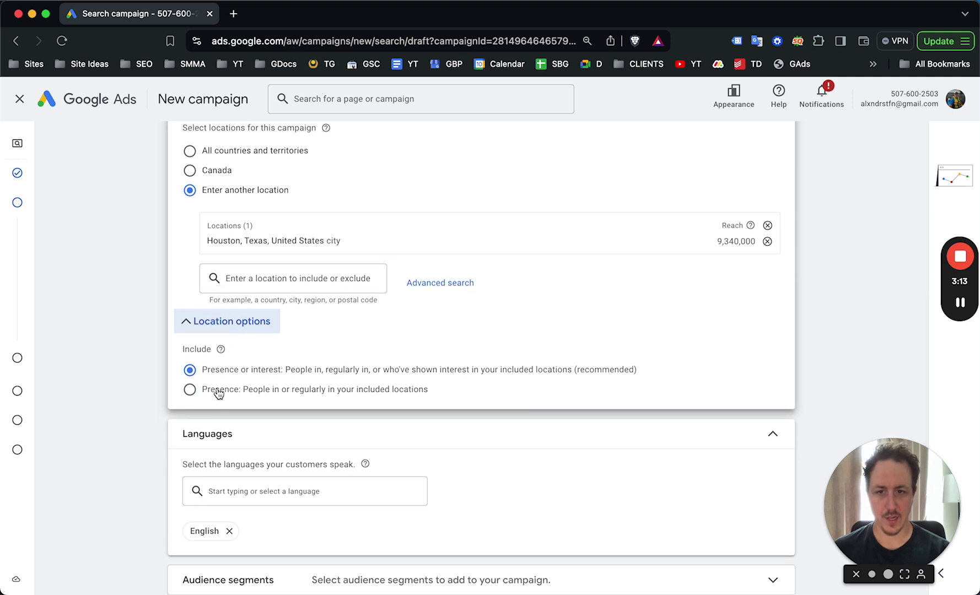
{"action": "left_click", "coordinate": [214, 393]}
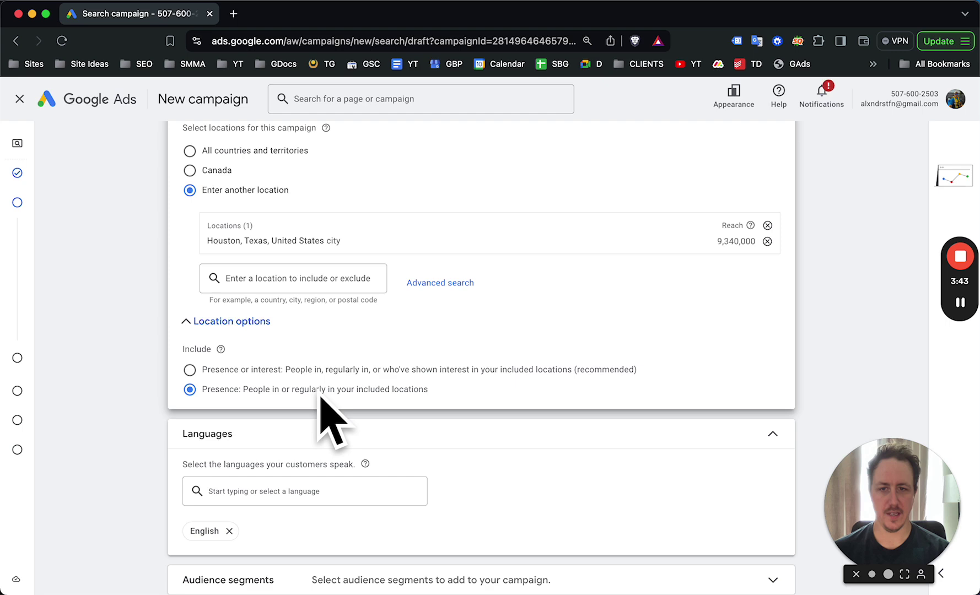
{"action": "scroll", "coordinate": [323, 397], "scroll_direction": "down", "scroll_amount": 4}
{"action": "scroll", "coordinate": [323, 394], "scroll_direction": "down", "scroll_amount": 3}
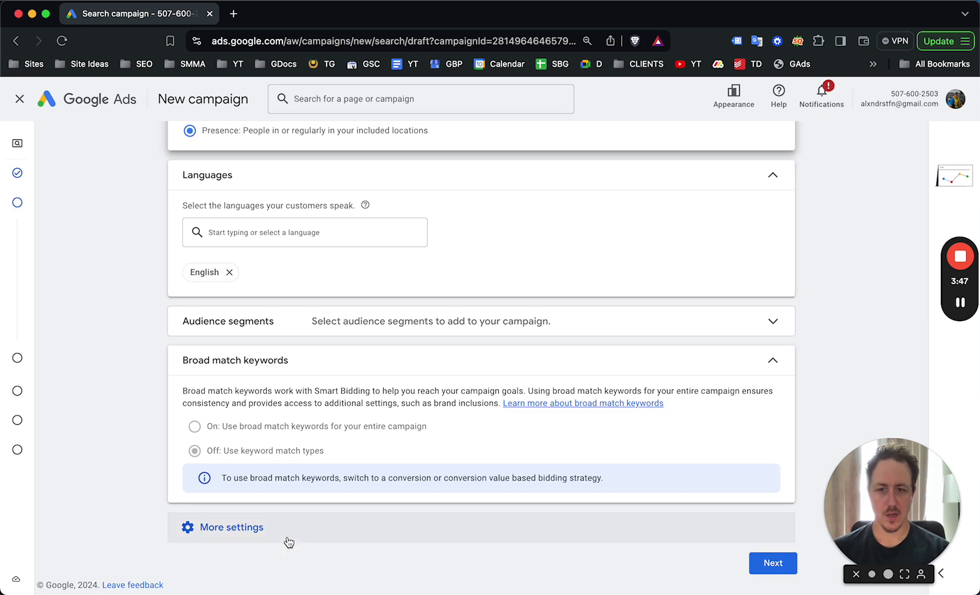
- Set ad rotation to rotate ads indefinitely without optimizing, review dates, and continue
{"action": "left_click", "coordinate": [287, 532]}
{"action": "scroll", "coordinate": [348, 475], "scroll_direction": "down", "scroll_amount": 3}
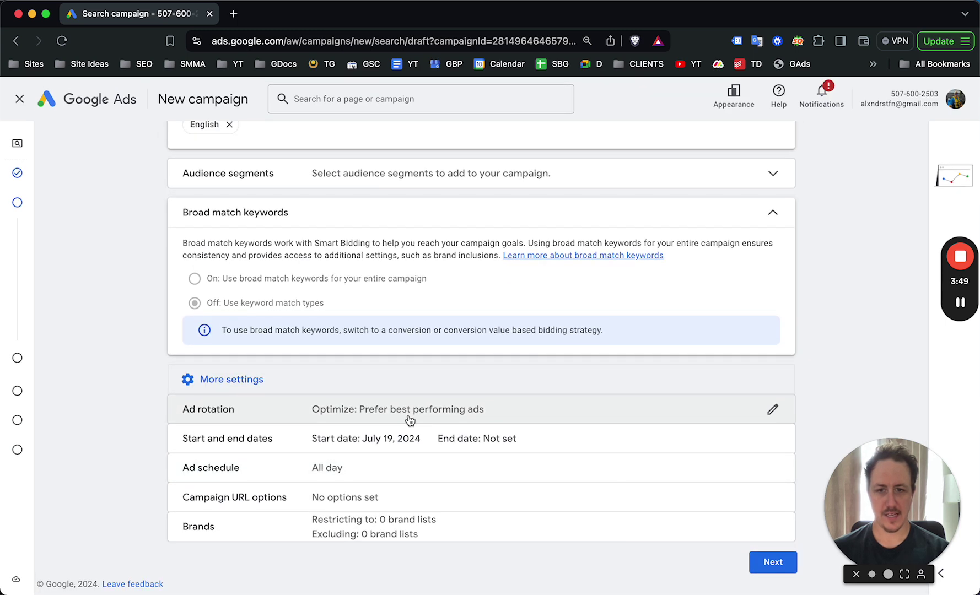
{"action": "left_click", "coordinate": [409, 417]}
{"action": "scroll", "coordinate": [491, 393], "scroll_direction": "down", "scroll_amount": 2}
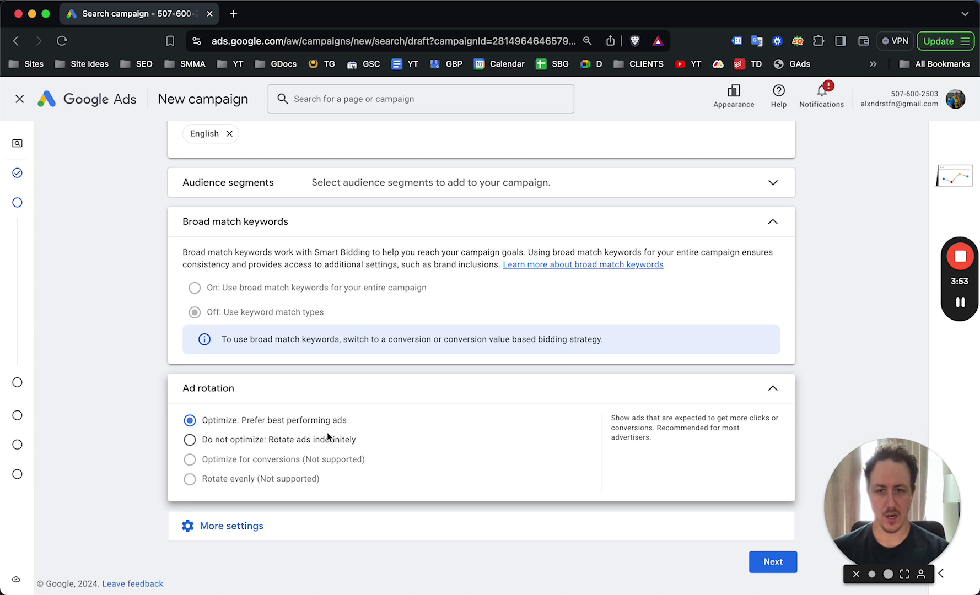
{"action": "left_click", "coordinate": [208, 443]}
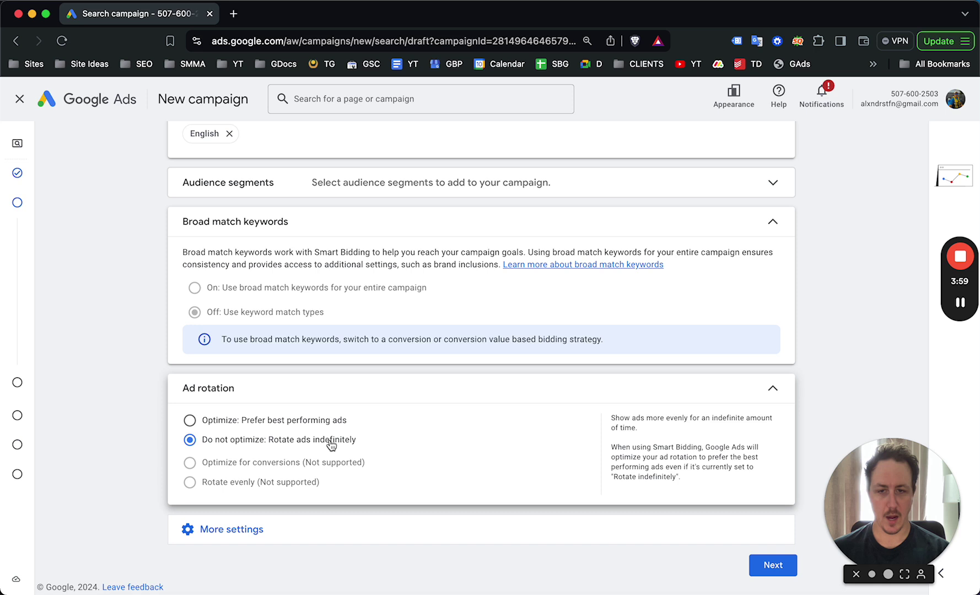
{"action": "scroll", "coordinate": [311, 441], "scroll_direction": "down", "scroll_amount": 2}
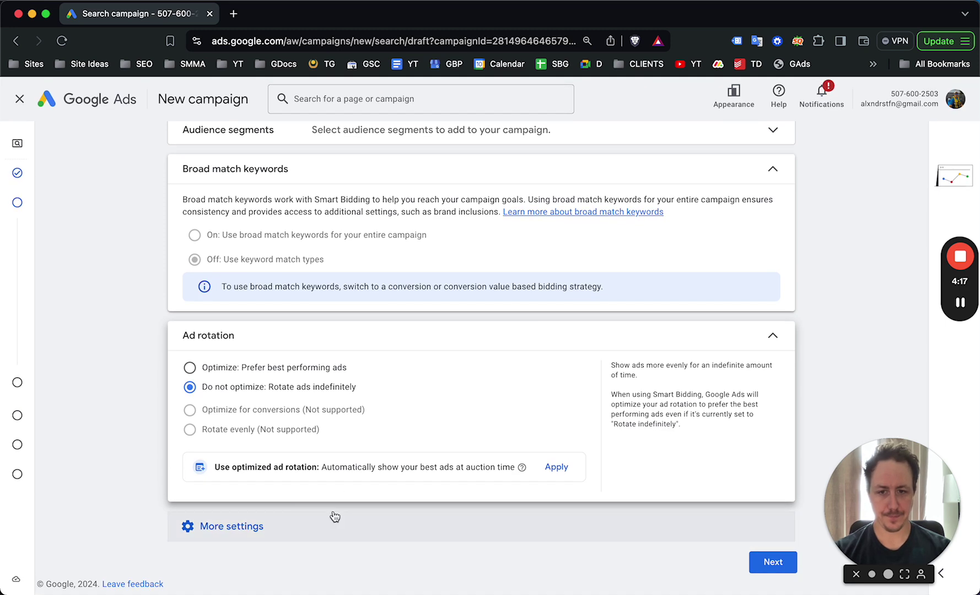
{"action": "left_click", "coordinate": [334, 516]}
{"action": "scroll", "coordinate": [327, 532], "scroll_direction": "down", "scroll_amount": 2}
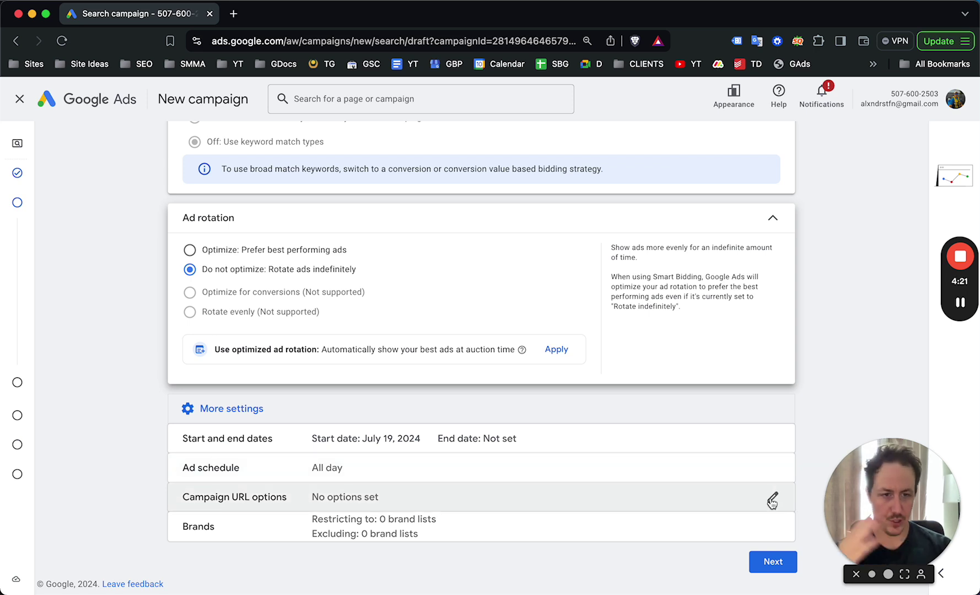
{"action": "left_click", "coordinate": [773, 562]}
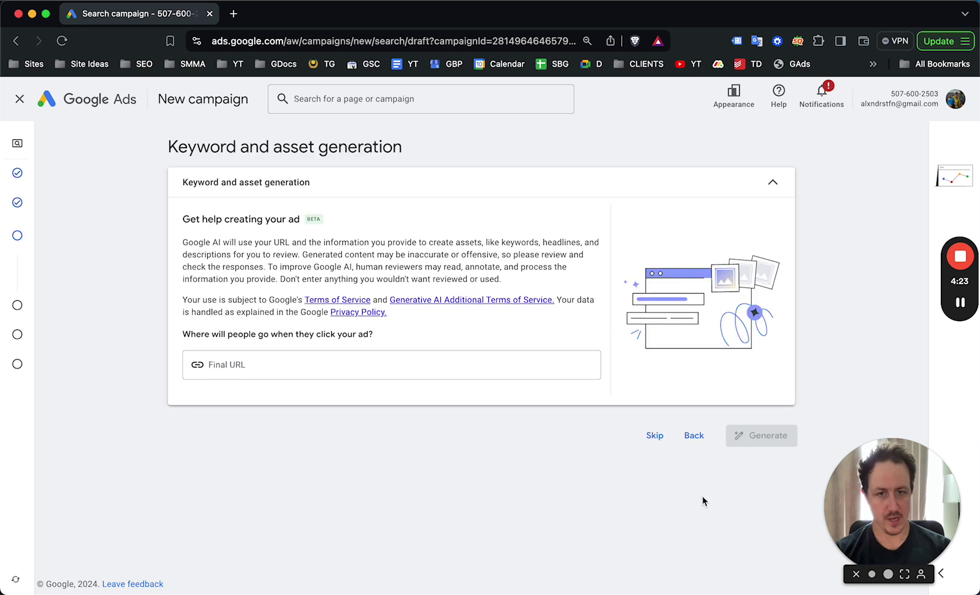
- Skip AI keyword and asset generation and make the Ad group 1 name editable
{"action": "left_click", "coordinate": [655, 436]}
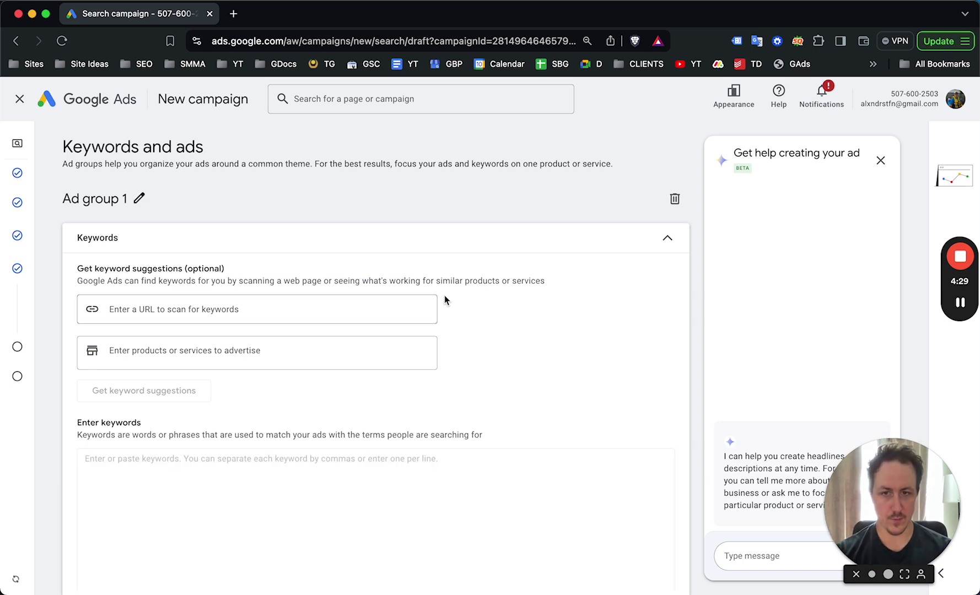
{"action": "scroll", "coordinate": [165, 198], "scroll_direction": "down", "scroll_amount": 1}
{"action": "left_click", "coordinate": [140, 189]}
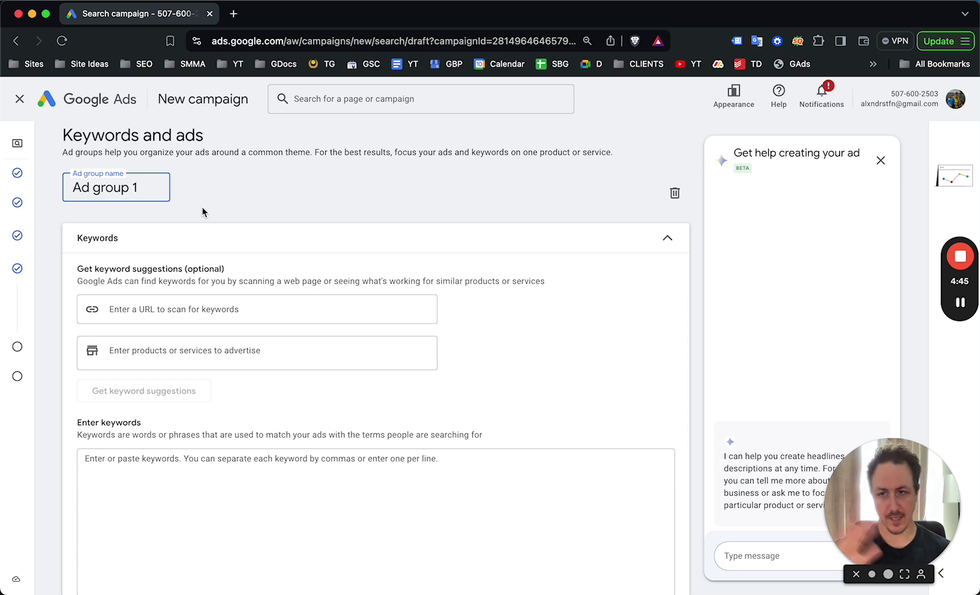
- Rename the ad group to 'Mobile Car Detailing'
{"action": "key", "text": "super+a"}
{"action": "type", "text": "Mobile"}
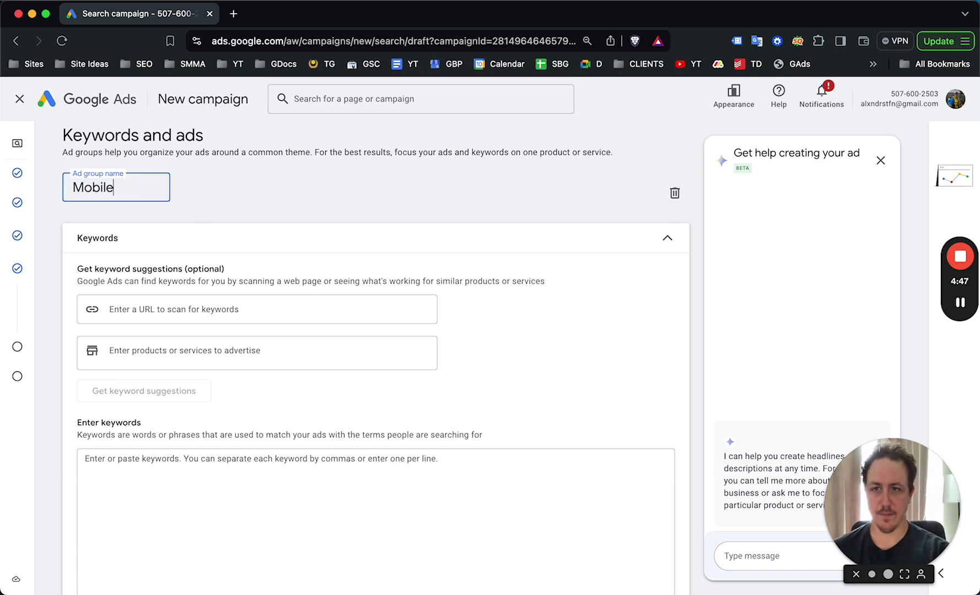
{"action": "type", "text": " Car Detailing"}
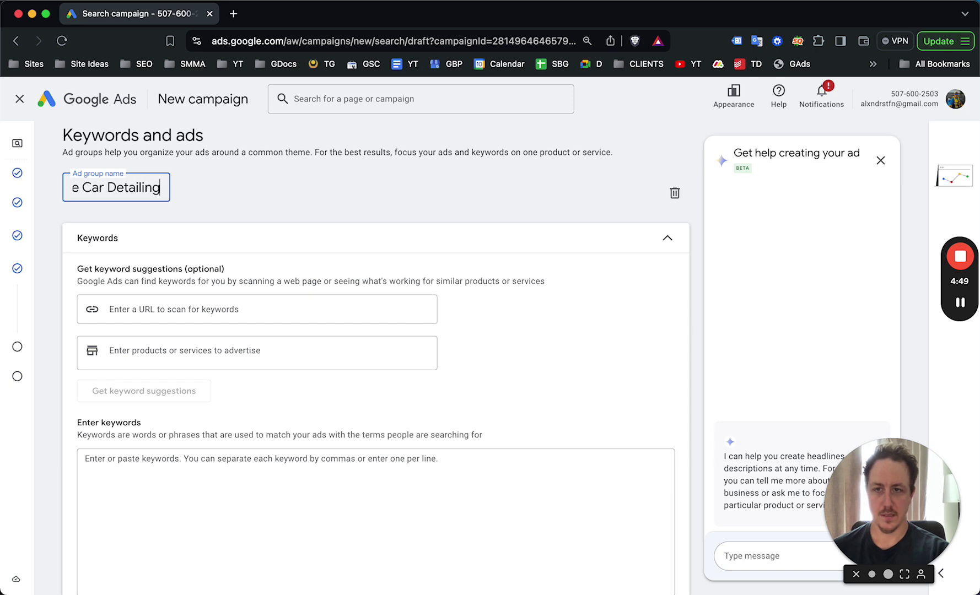
{"action": "left_click", "coordinate": [308, 208]}
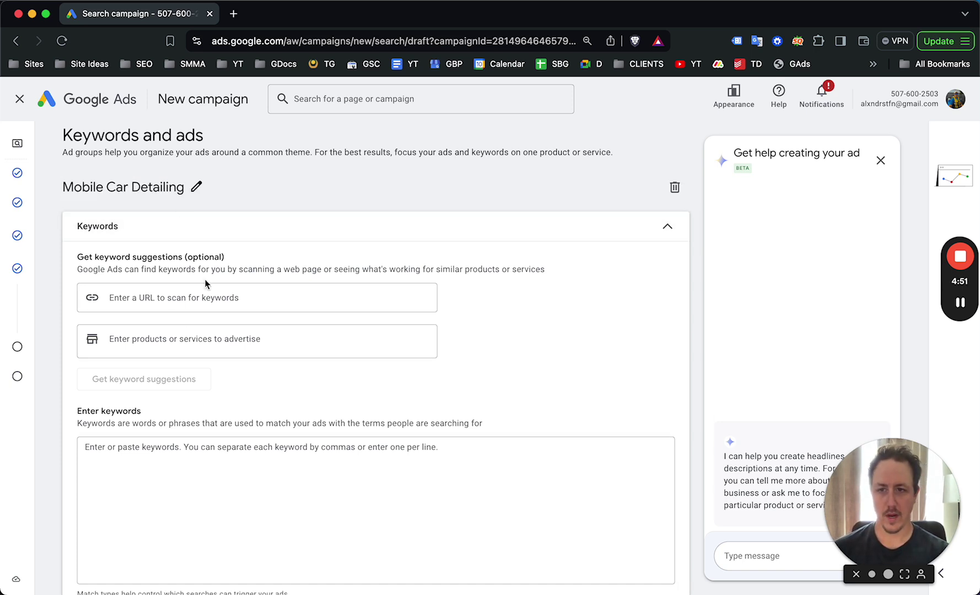
- Generate keyword suggestions from the service 'mobile car detailing'
{"action": "scroll", "coordinate": [204, 331], "scroll_direction": "down", "scroll_amount": 3}
{"action": "left_click", "coordinate": [199, 385]}
{"action": "type", "text": "mobile car detailing"}
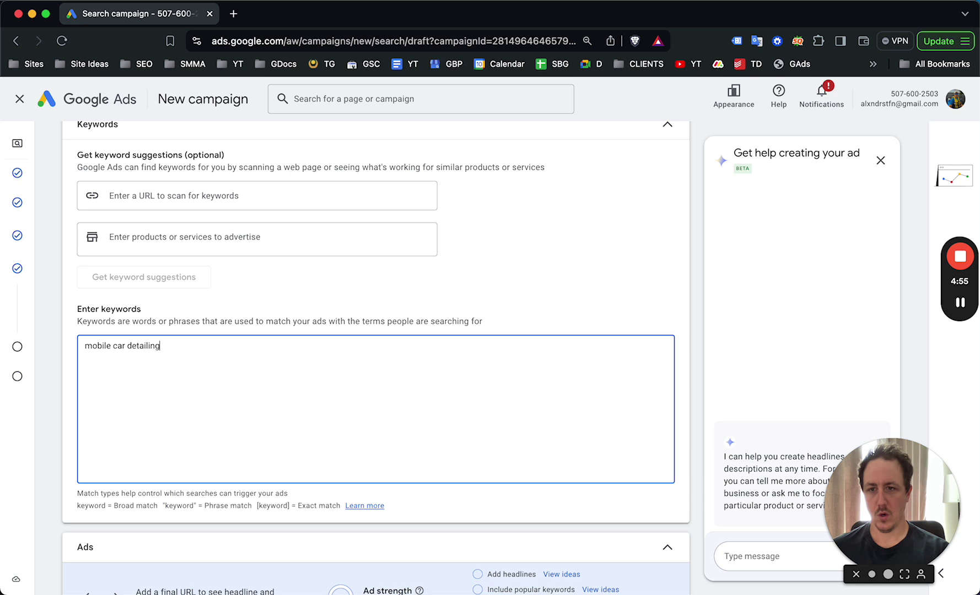
{"action": "key", "text": "super+a"}
{"action": "key", "text": "BackSpace"}
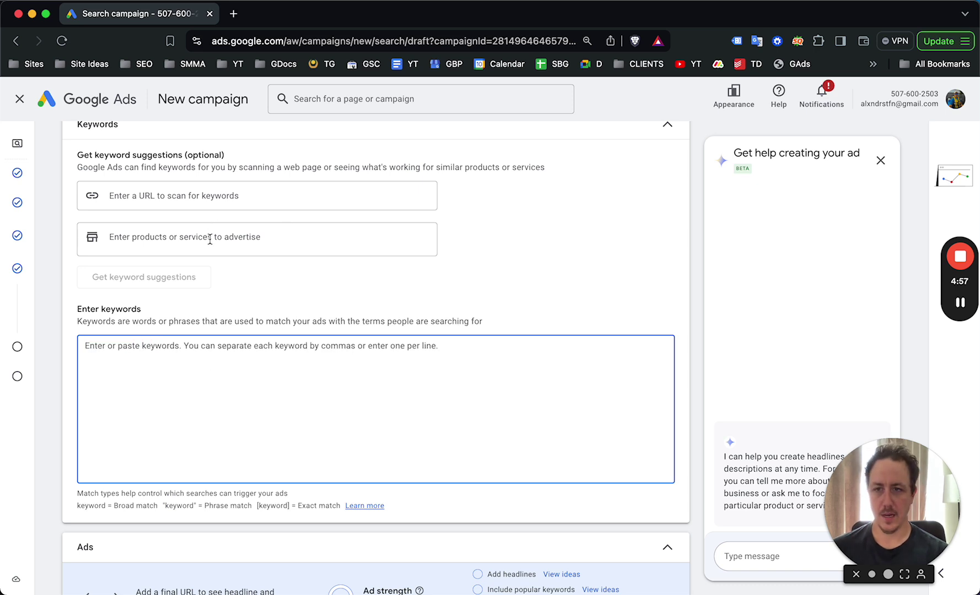
{"action": "left_click", "coordinate": [210, 236]}
{"action": "type", "text": "mobile car detailing"}
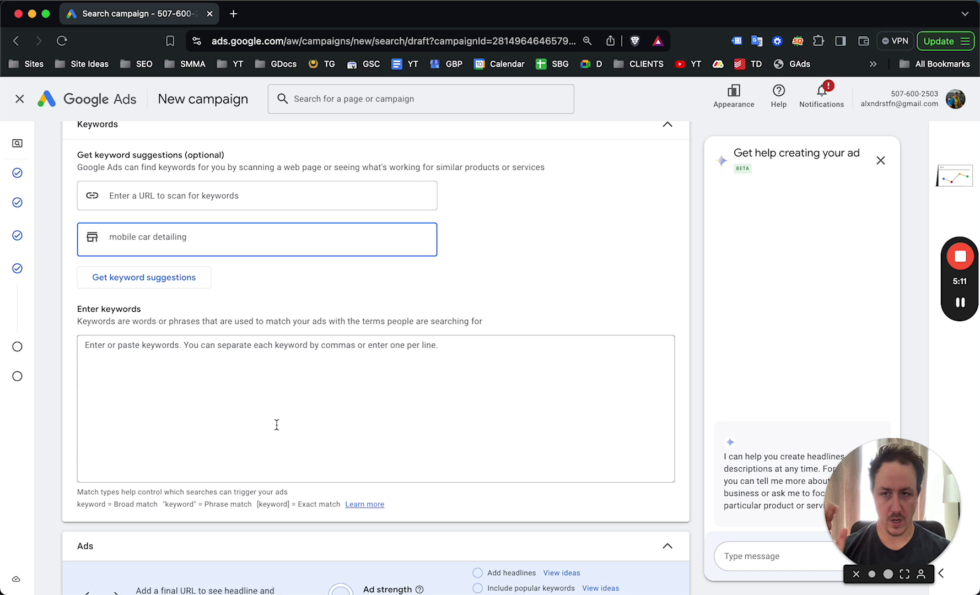
{"action": "left_click", "coordinate": [188, 275]}
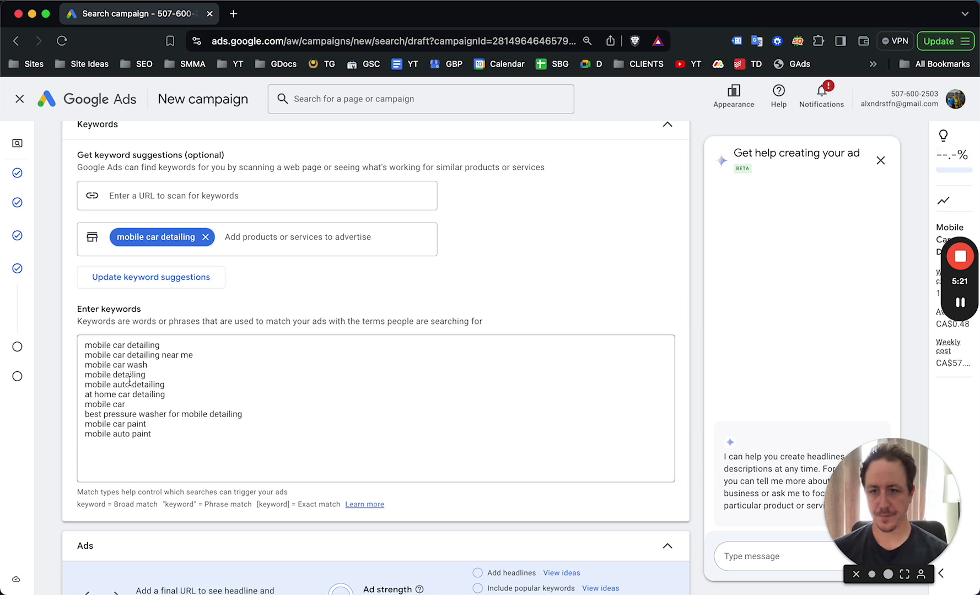
- Delete unwanted suggested keywords like mobile car paint, mobile car wash and the trailing entries
{"action": "scroll", "coordinate": [141, 419], "scroll_direction": "down", "scroll_amount": 1}
{"action": "triple_click", "coordinate": [141, 419]}
{"action": "key", "text": "BackSpace"}
{"action": "mouse_move", "coordinate": [189, 420]}
{"action": "left_mouse_down"}
{"action": "mouse_move", "coordinate": [83, 404]}
{"action": "mouse_move", "coordinate": [69, 386]}
{"action": "left_mouse_up"}
{"action": "key", "text": "BackSpace"}
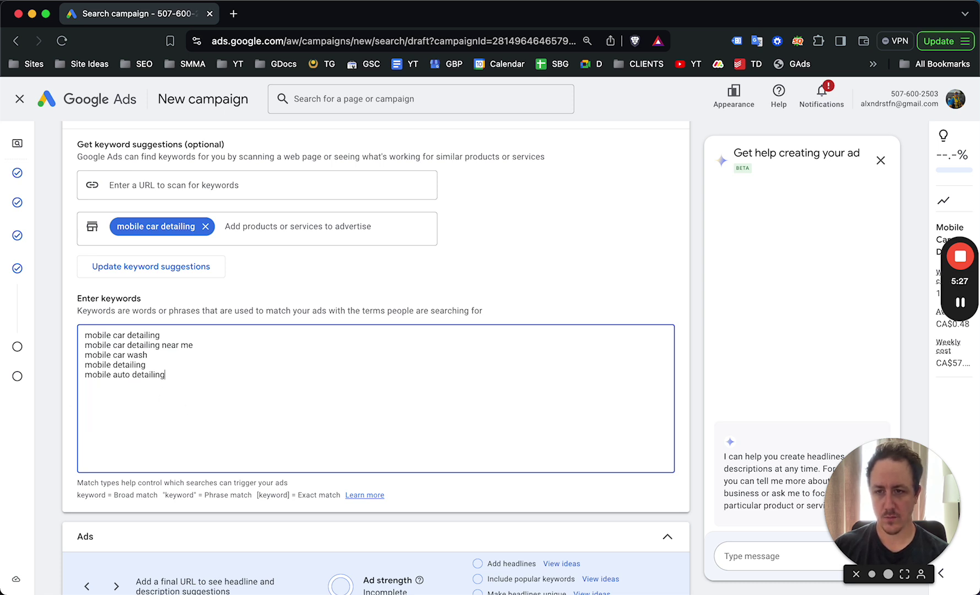
{"action": "left_click_drag", "start_coordinate": [181, 396], "coordinate": [99, 355]}
{"action": "triple_click", "coordinate": [98, 355]}
{"action": "key", "text": "BackSpace"}
{"action": "left_click_drag", "start_coordinate": [197, 374], "coordinate": [84, 345]}
{"action": "left_click", "coordinate": [125, 335]}
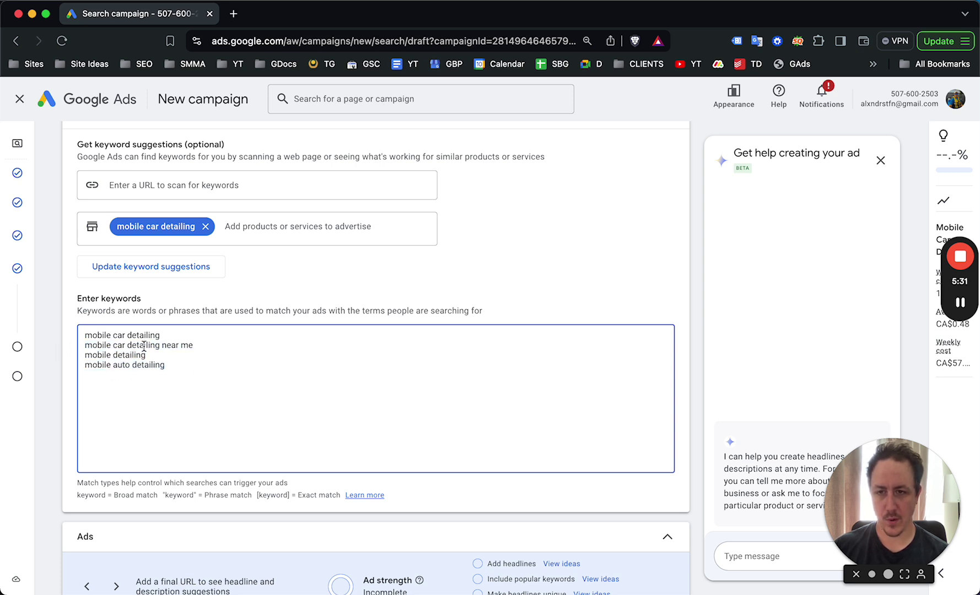
{"action": "left_click", "coordinate": [218, 369], "text": "shift"}
{"action": "left_click", "coordinate": [225, 370]}
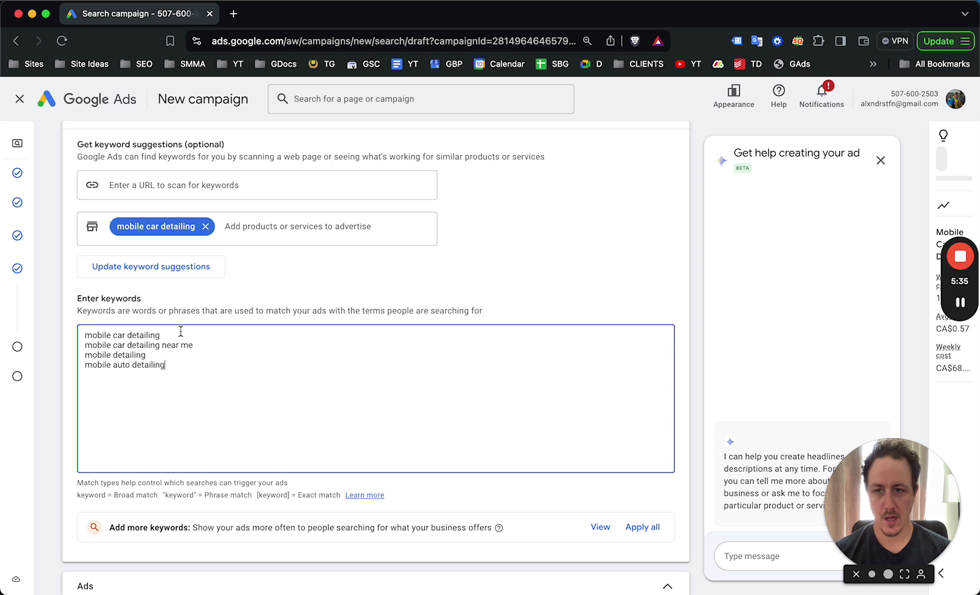
{"action": "scroll", "coordinate": [244, 396], "scroll_direction": "down", "scroll_amount": 2}
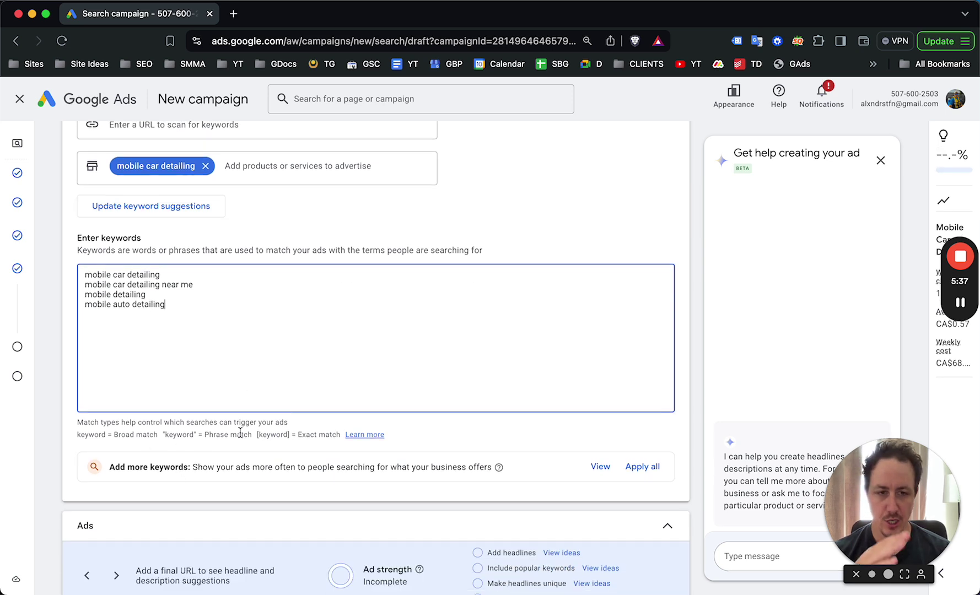
{"action": "left_click_drag", "start_coordinate": [228, 323], "coordinate": [103, 285]}
{"action": "left_click", "coordinate": [198, 321]}
{"action": "left_click_drag", "start_coordinate": [165, 305], "coordinate": [130, 287]}
{"action": "left_click", "coordinate": [224, 310]}
{"action": "scroll", "coordinate": [260, 214], "scroll_direction": "up", "scroll_amount": 1}
{"action": "scroll", "coordinate": [426, 303], "scroll_direction": "down", "scroll_amount": 8}
{"action": "scroll", "coordinate": [278, 273], "scroll_direction": "up", "scroll_amount": 1}
{"action": "left_click", "coordinate": [214, 260]}
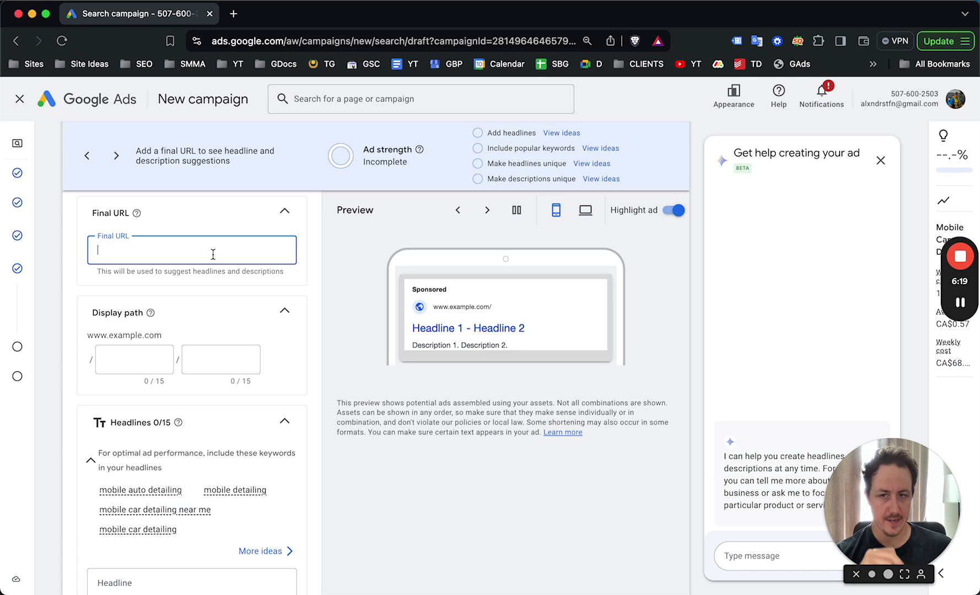
- Set the ad's Final URL to cardetailinghouston.com/mobile-detailing/
{"action": "type", "text": "https://"}
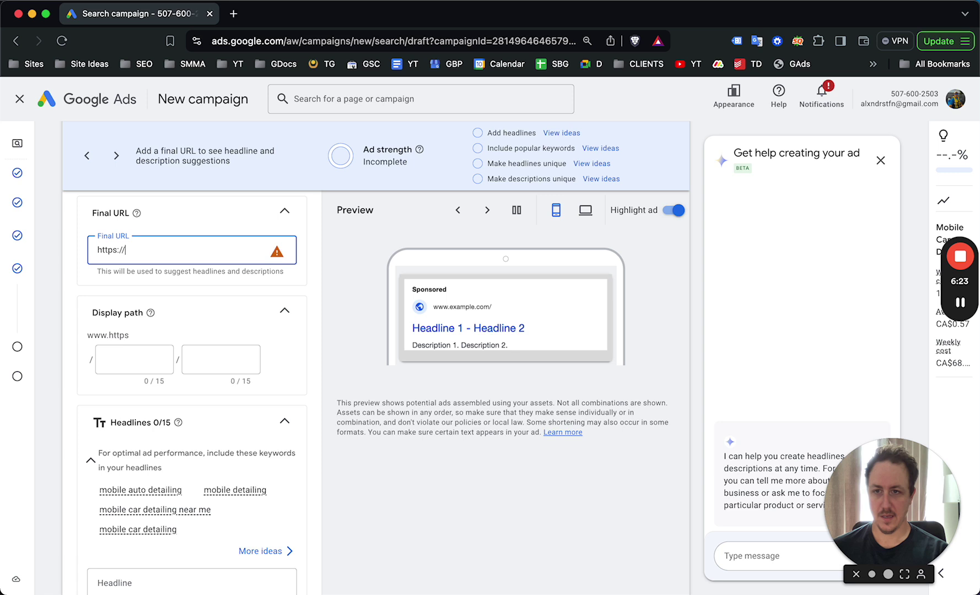
{"action": "type", "text": "mobi"}
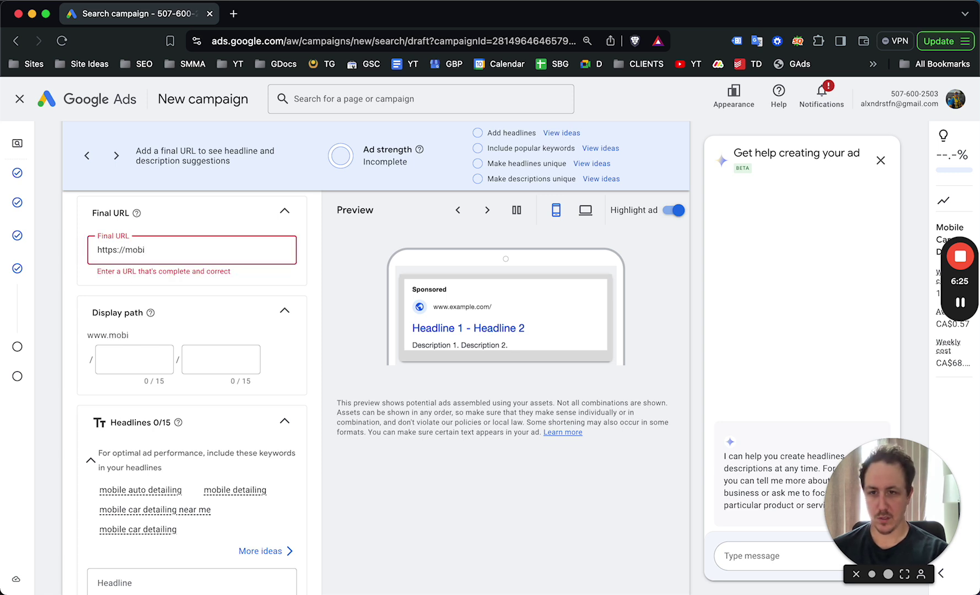
{"action": "type", "text": "lecardetailingpr"}
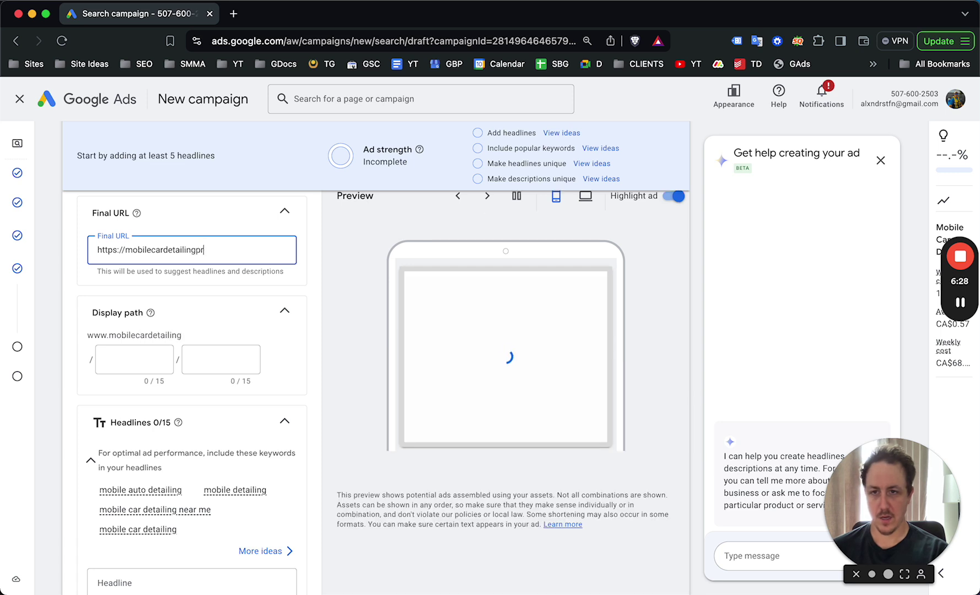
{"action": "key", "text": "BackSpace"}
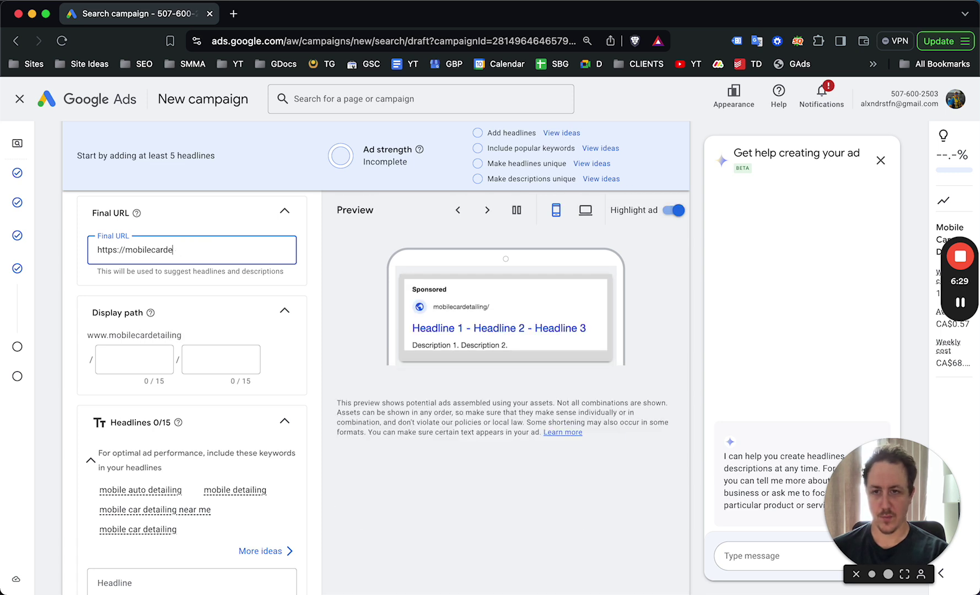
{"action": "key", "text": "BackSpace"}
{"action": "key", "text": "BackSpace"}
{"action": "key", "text": "BackSpace"}
{"action": "key", "text": "BackSpace"}
{"action": "key", "text": "BackSpace"}
{"action": "key", "text": "BackSpace"}
{"action": "key", "text": "BackSpace"}
{"action": "type", "text": "cardetailinghoustin"}
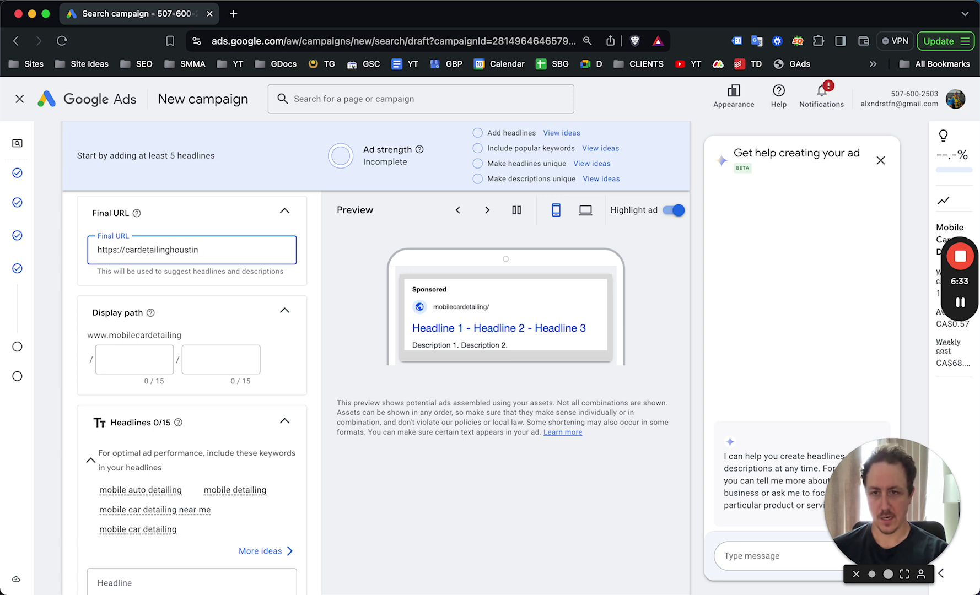
{"action": "type", "text": ".n.com"}
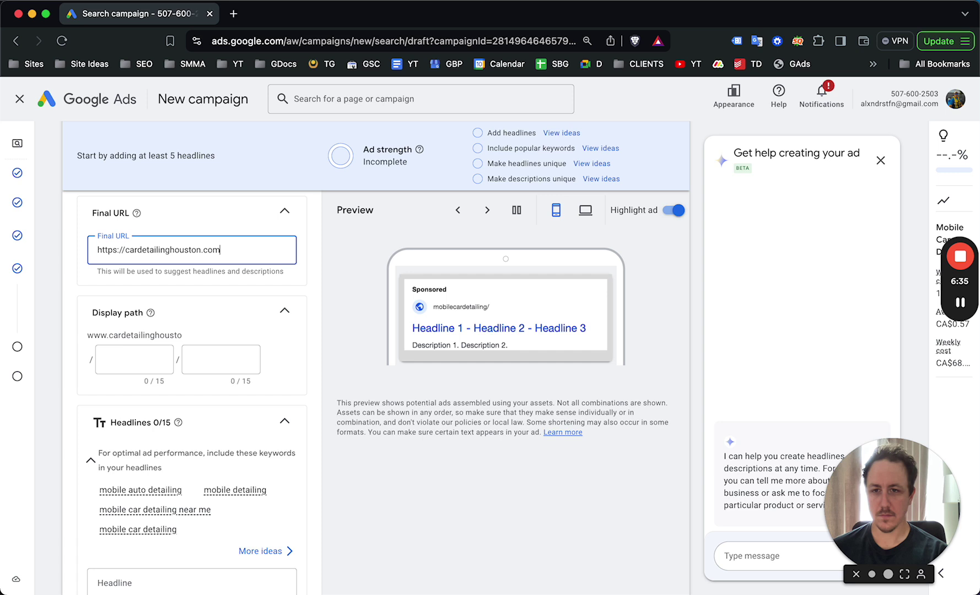
{"action": "type", "text": "/mobile-detailing/"}
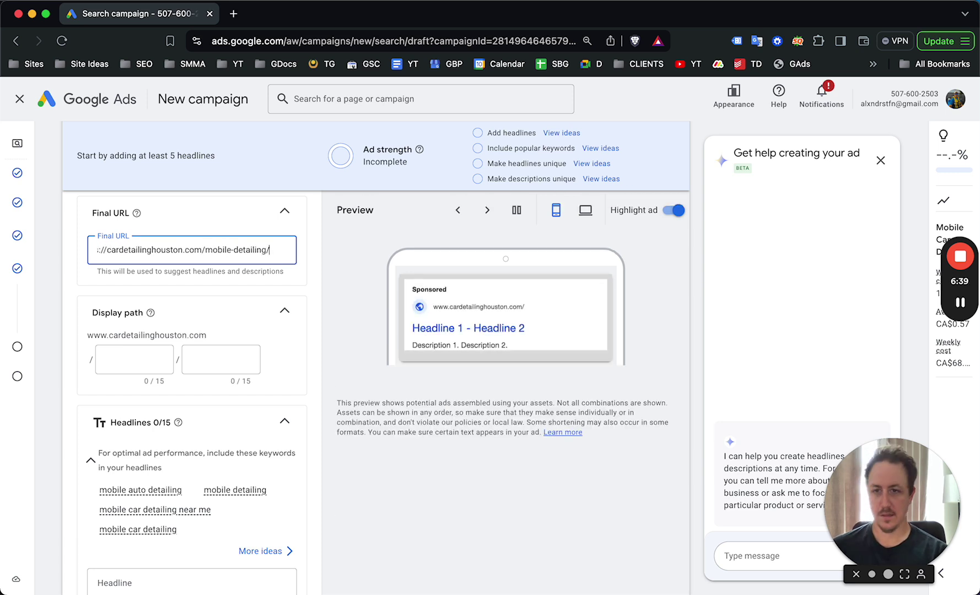
- Set the ad's display path to mobile/detailing
{"action": "left_click", "coordinate": [110, 359]}
{"action": "type", "text": "mobile-detailing"}
{"action": "key", "text": "BackSpace"}
{"action": "key", "text": "BackSpace"}
{"action": "key", "text": "BackSpace"}
{"action": "key", "text": "BackSpace"}
{"action": "key", "text": "BackSpace"}
{"action": "key", "text": "BackSpace"}
{"action": "key", "text": "BackSpace"}
{"action": "left_click", "coordinate": [220, 360]}
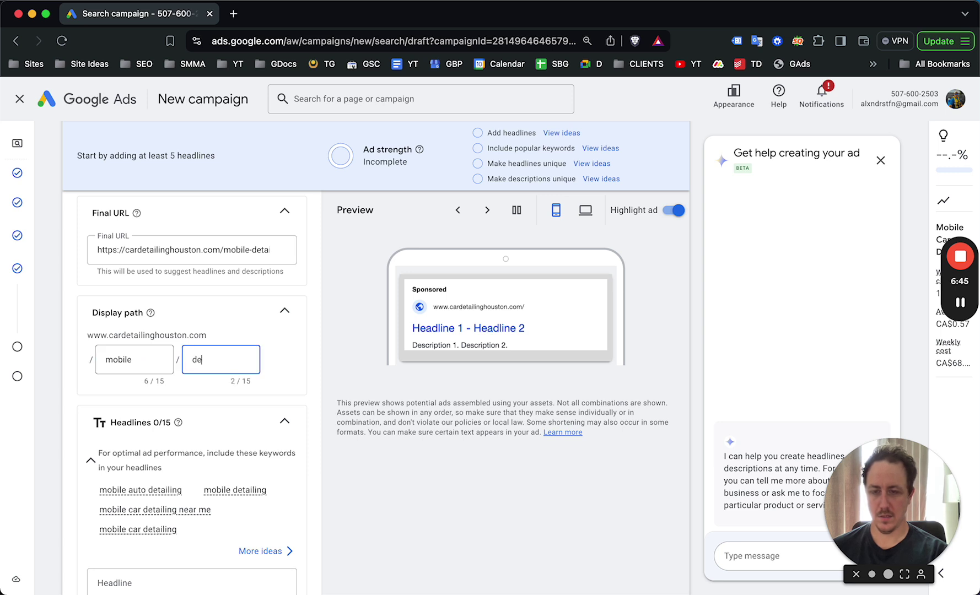
{"action": "type", "text": "detailing"}
{"action": "left_click", "coordinate": [416, 540]}
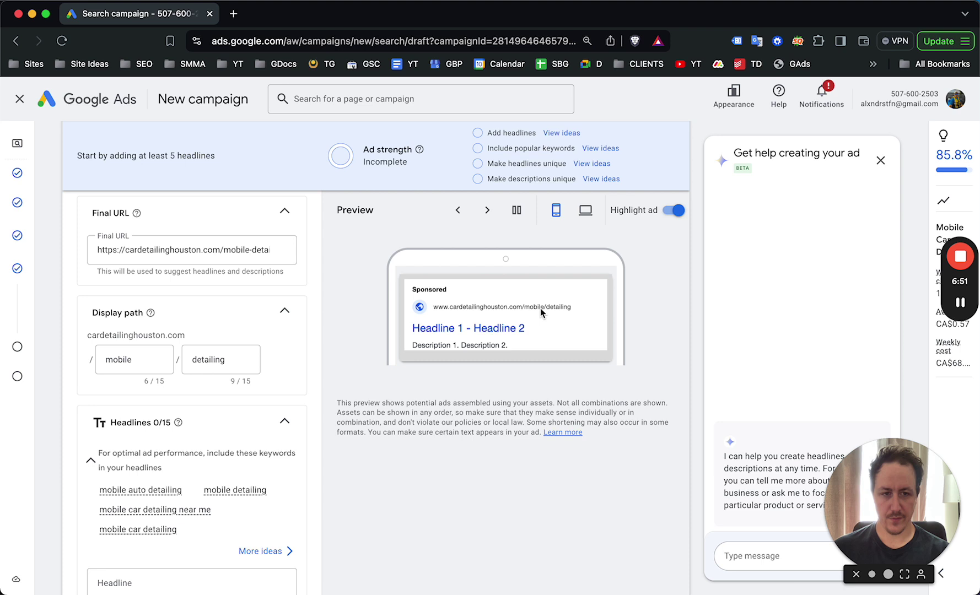
- Add three more empty Headline fields to the ad
{"action": "scroll", "coordinate": [375, 344], "scroll_direction": "down", "scroll_amount": 5}
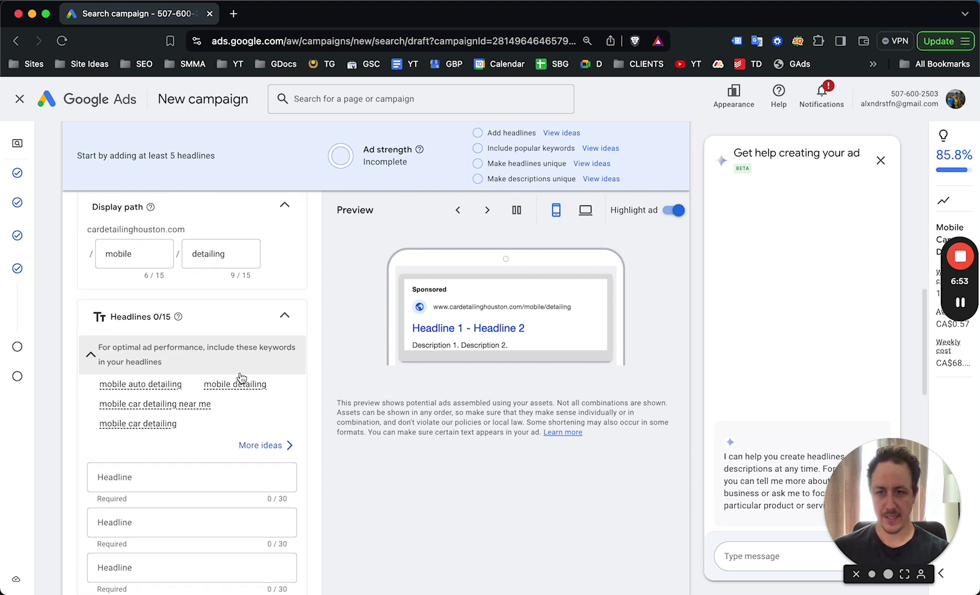
{"action": "scroll", "coordinate": [230, 390], "scroll_direction": "down", "scroll_amount": 10}
{"action": "left_click", "coordinate": [124, 337]}
{"action": "left_click", "coordinate": [119, 380]}
{"action": "left_click", "coordinate": [120, 386]}
- Enter the headlines Houston Mobile Detailing, Mobile Car Detailing Houston and Mobile Detailing in Houston
{"action": "scroll", "coordinate": [211, 417], "scroll_direction": "up", "scroll_amount": 10}
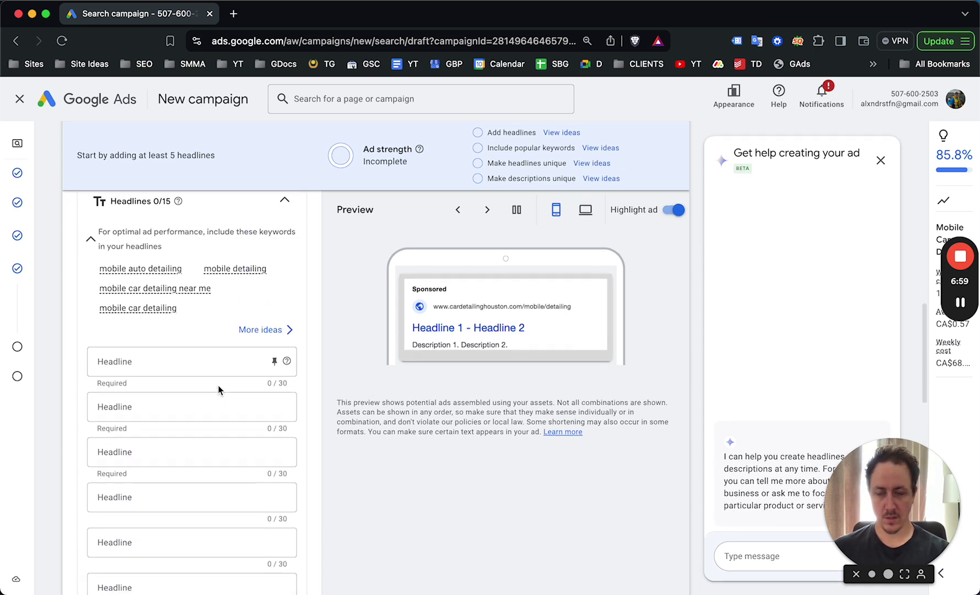
{"action": "left_click", "coordinate": [186, 357]}
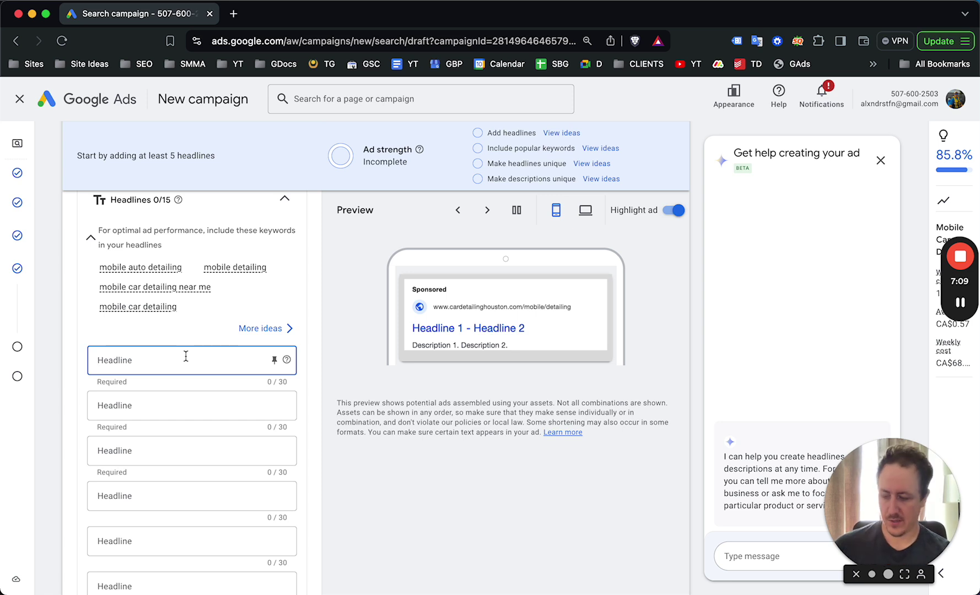
{"action": "type", "text": "Houston Mobile Detailing"}
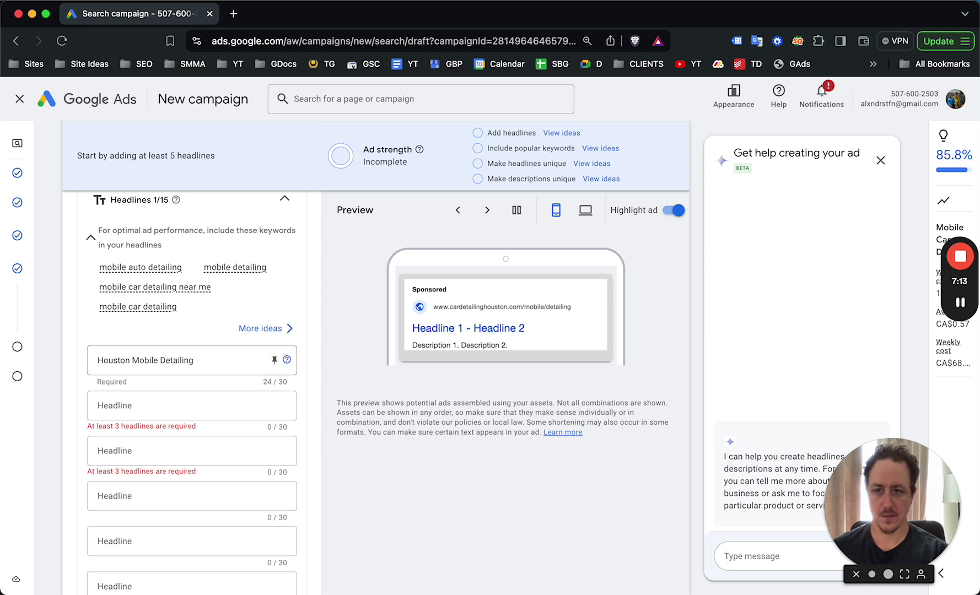
{"action": "left_click", "coordinate": [99, 406]}
{"action": "type", "text": "Mobile Car"}
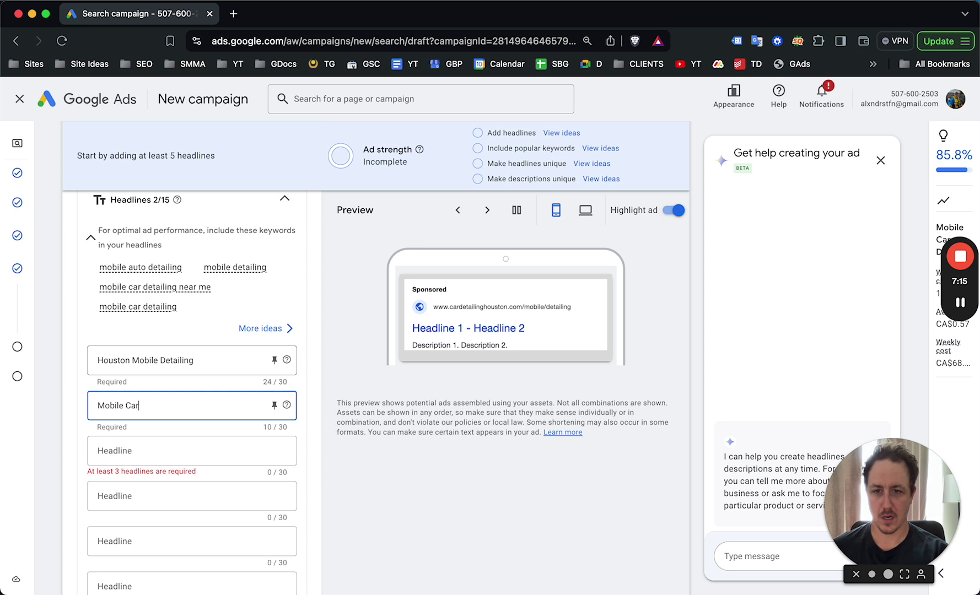
{"action": "type", "text": " Detailing Houston"}
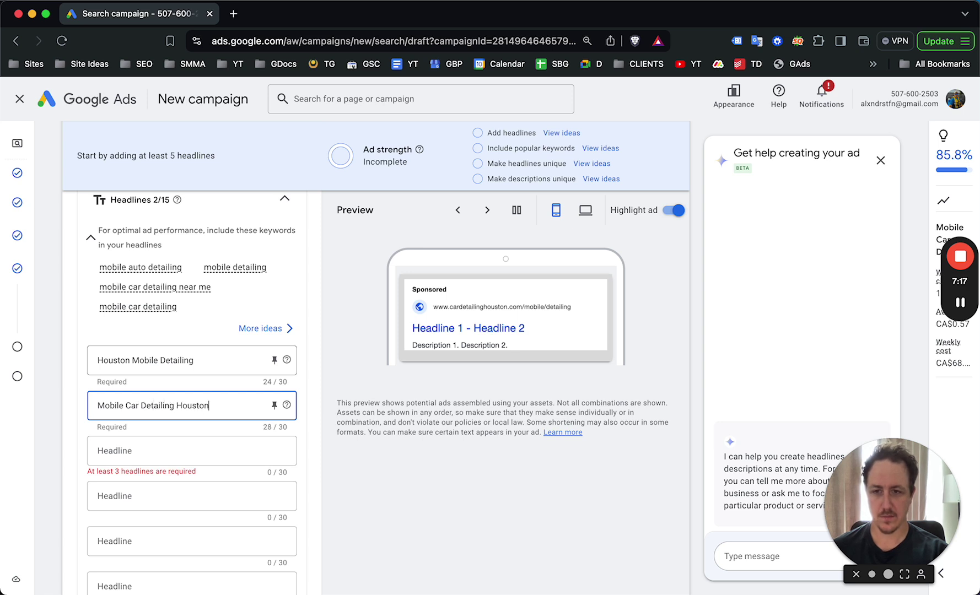
{"action": "left_click", "coordinate": [154, 444]}
{"action": "type", "text": "Mobile Detailing in Houston"}
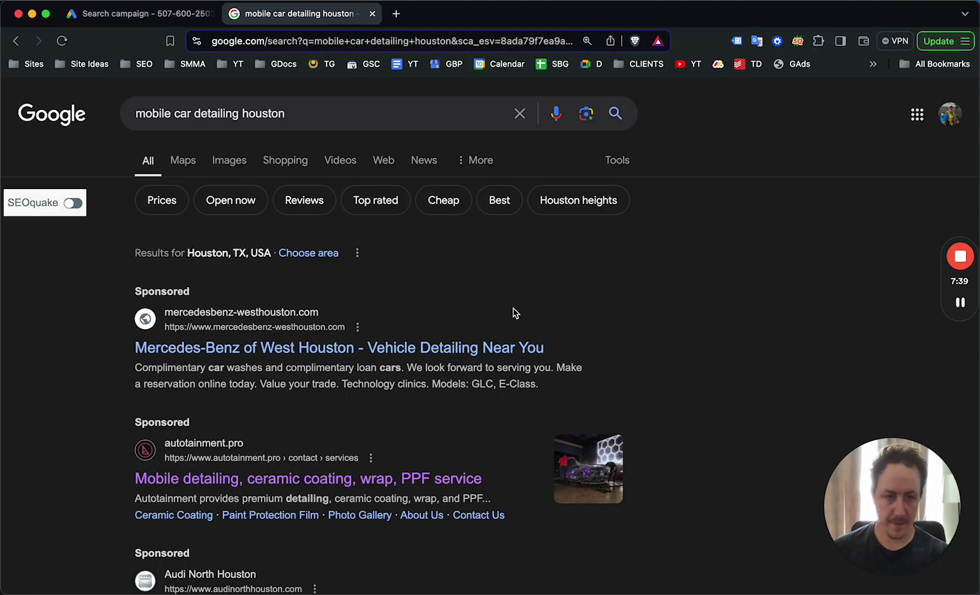
- Scan the sponsored competitor ads for 'mobile car detailing houston', then return to the campaign draft
{"action": "scroll", "coordinate": [418, 324], "scroll_direction": "down", "scroll_amount": 4}
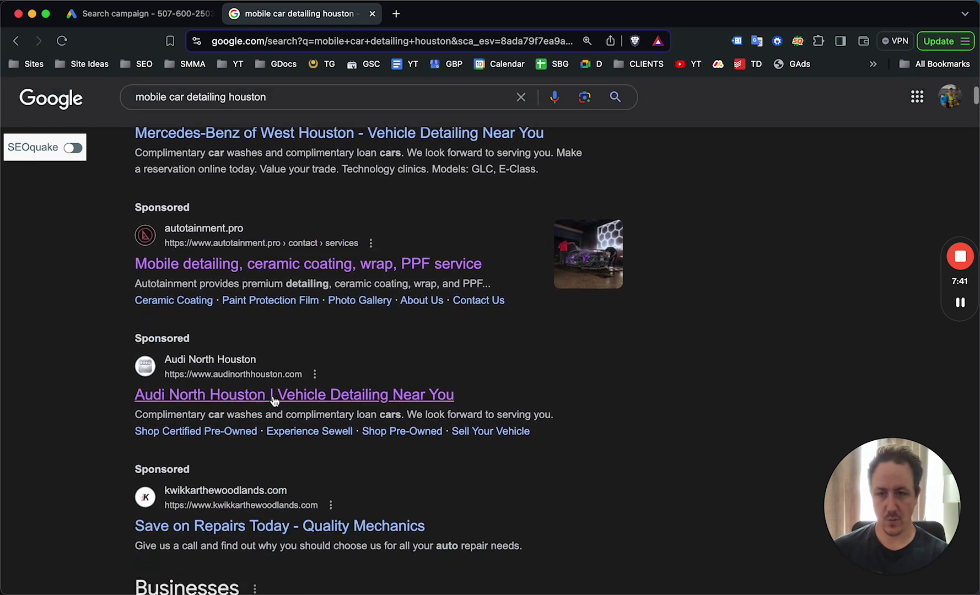
{"action": "scroll", "coordinate": [287, 446], "scroll_direction": "down", "scroll_amount": 1}
{"action": "scroll", "coordinate": [328, 379], "scroll_direction": "up", "scroll_amount": 2}
{"action": "scroll", "coordinate": [324, 392], "scroll_direction": "down", "scroll_amount": 1}
{"action": "scroll", "coordinate": [324, 391], "scroll_direction": "down", "scroll_amount": 1}
{"action": "scroll", "coordinate": [302, 234], "scroll_direction": "up", "scroll_amount": 3}
{"action": "scroll", "coordinate": [429, 252], "scroll_direction": "down", "scroll_amount": 5}
{"action": "left_click", "coordinate": [133, 13]}
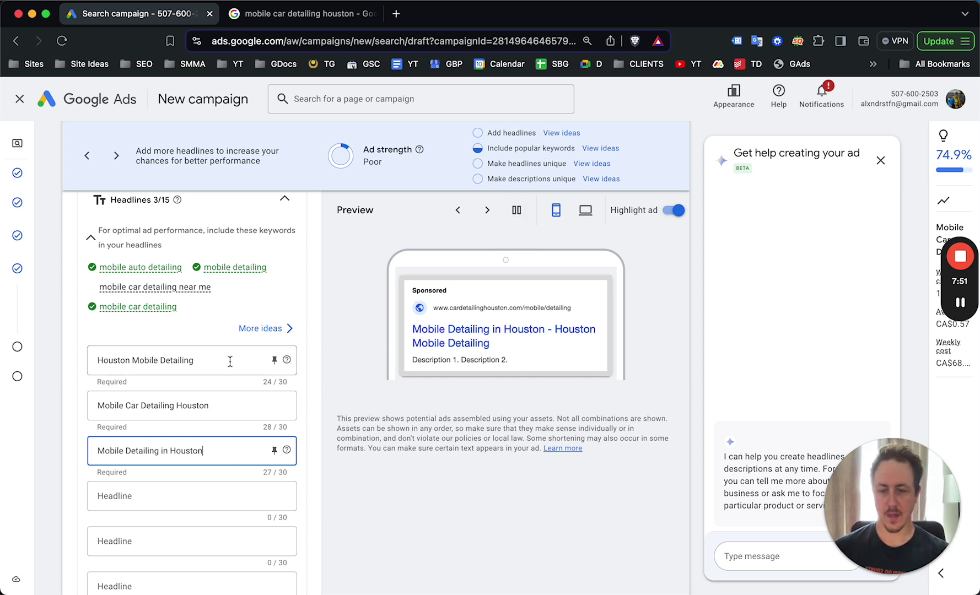
- Add the fourth headline 'We Will Come Detail Your Car'
{"action": "scroll", "coordinate": [232, 448], "scroll_direction": "down", "scroll_amount": 5}
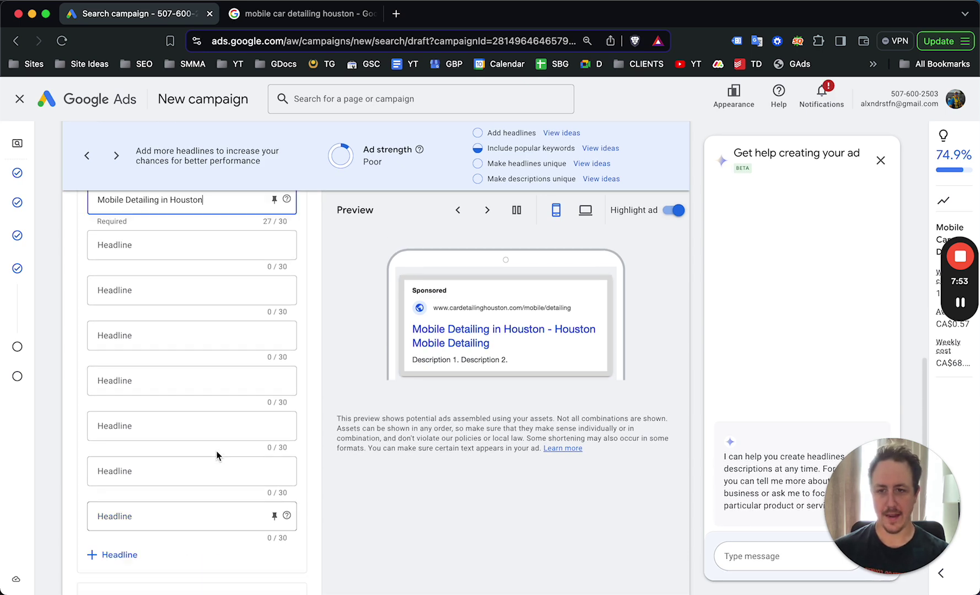
{"action": "scroll", "coordinate": [196, 412], "scroll_direction": "up", "scroll_amount": 4}
{"action": "left_click", "coordinate": [187, 443]}
{"action": "type", "text": "We"}
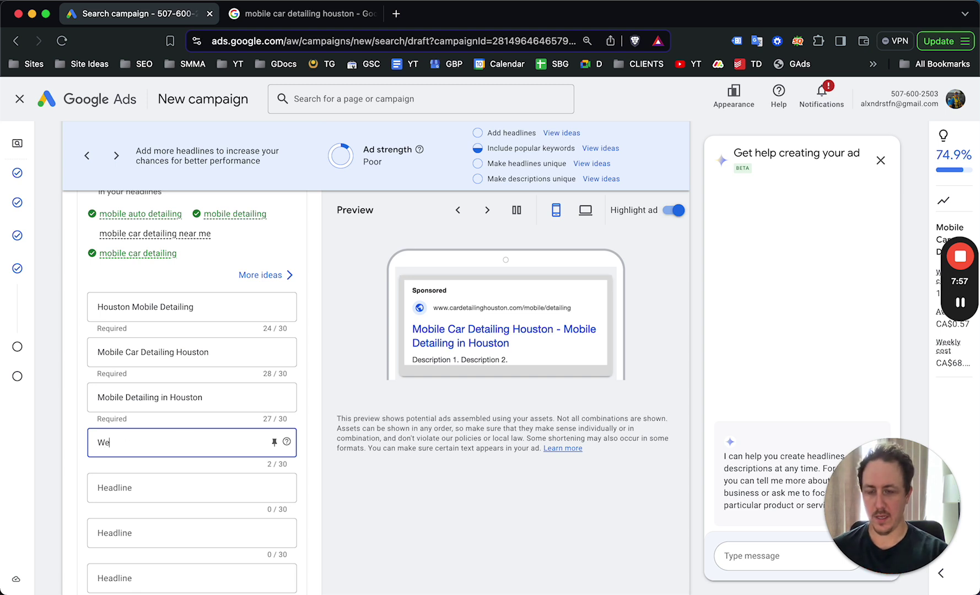
{"action": "type", "text": " Will Come De"}
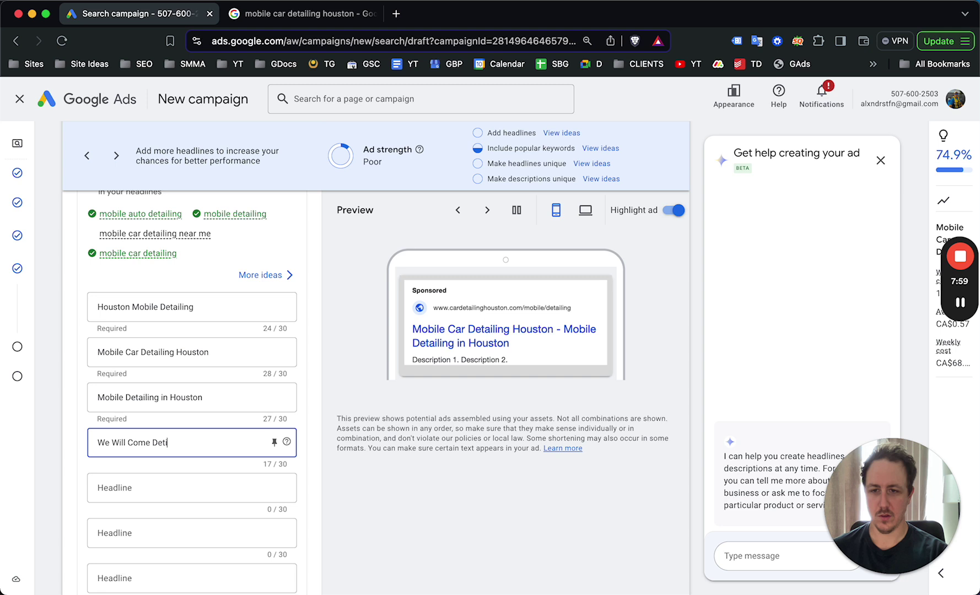
{"action": "type", "text": "ti"}
{"action": "key", "text": "BackSpace"}
{"action": "type", "text": "ail Your C"}
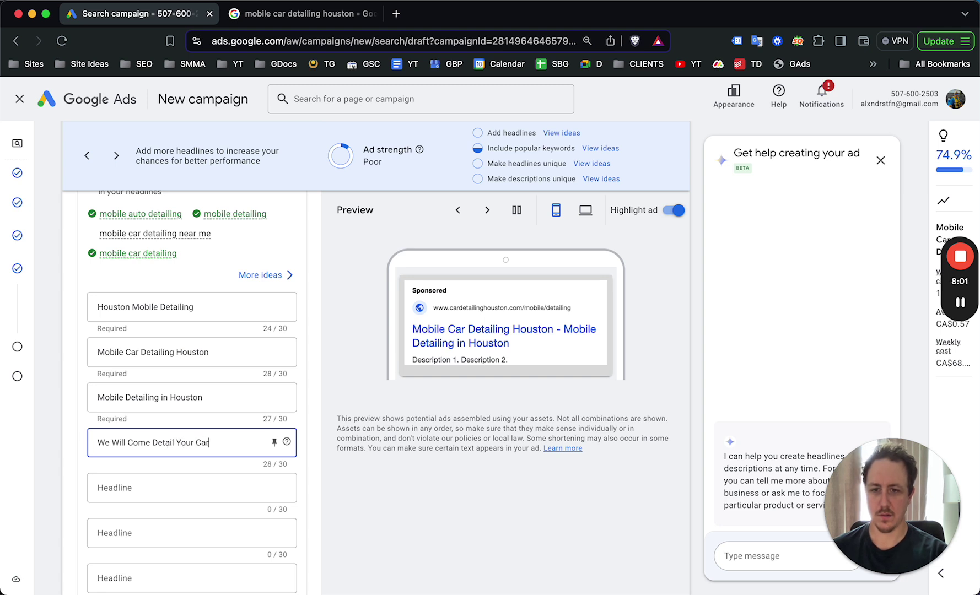
{"action": "type", "text": "ar"}
{"action": "left_click", "coordinate": [394, 530]}
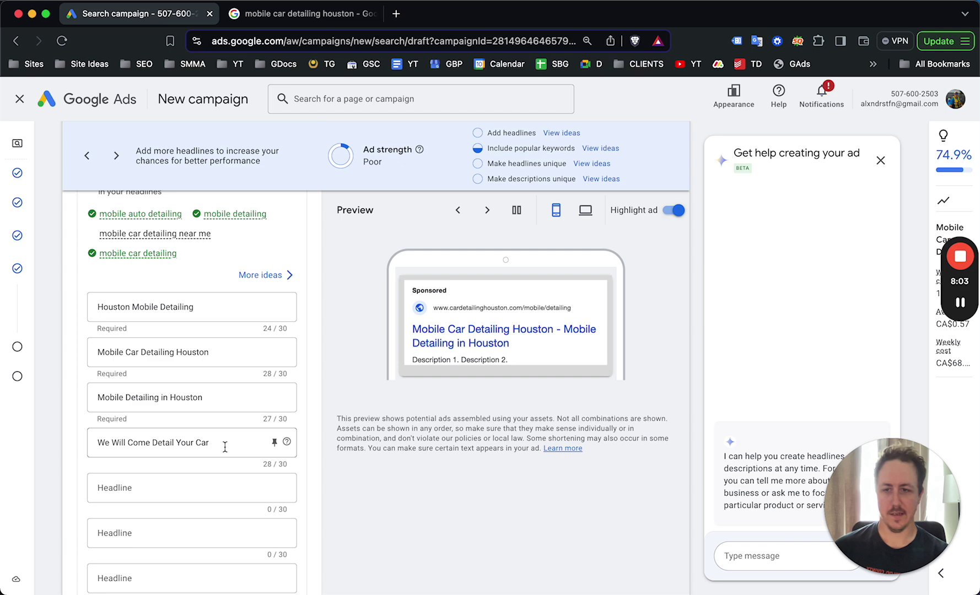
- Add the fifth headline 'Book Mobile Detailing Today', correcting typos along the way
{"action": "left_click", "coordinate": [168, 485]}
{"action": "type", "text": "Mo"}
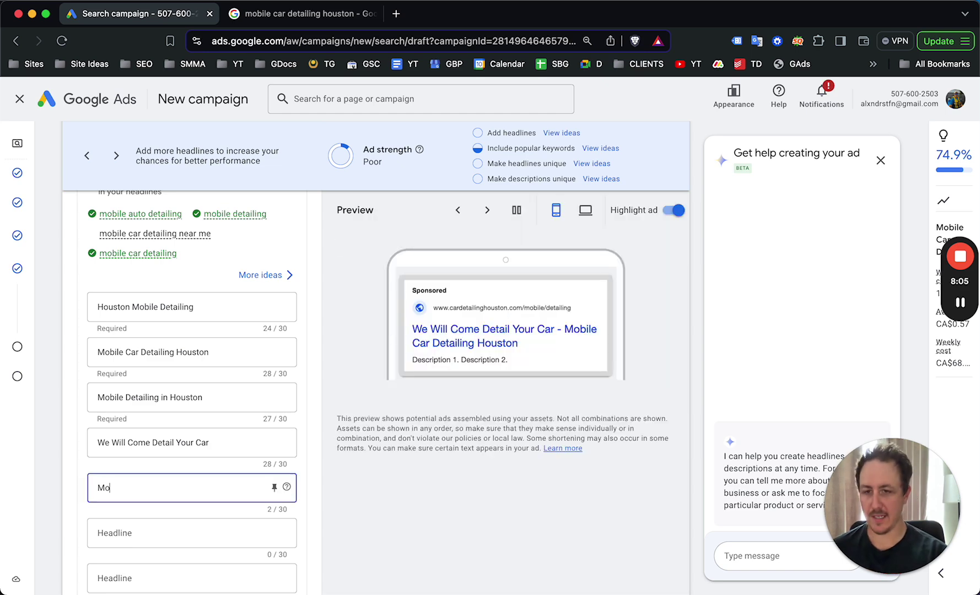
{"action": "type", "text": "bile Detain"}
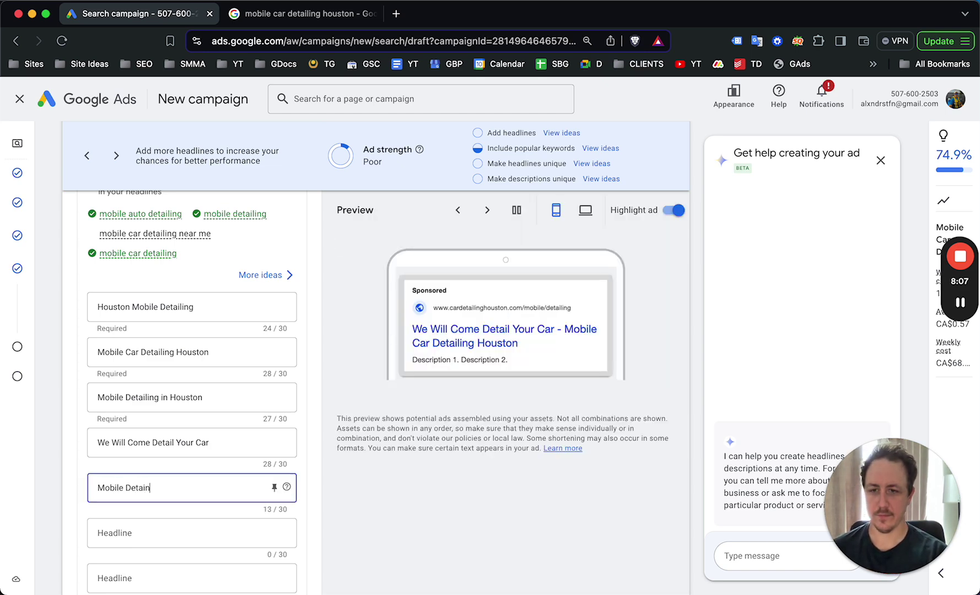
{"action": "type", "text": "g in Houston TOda"}
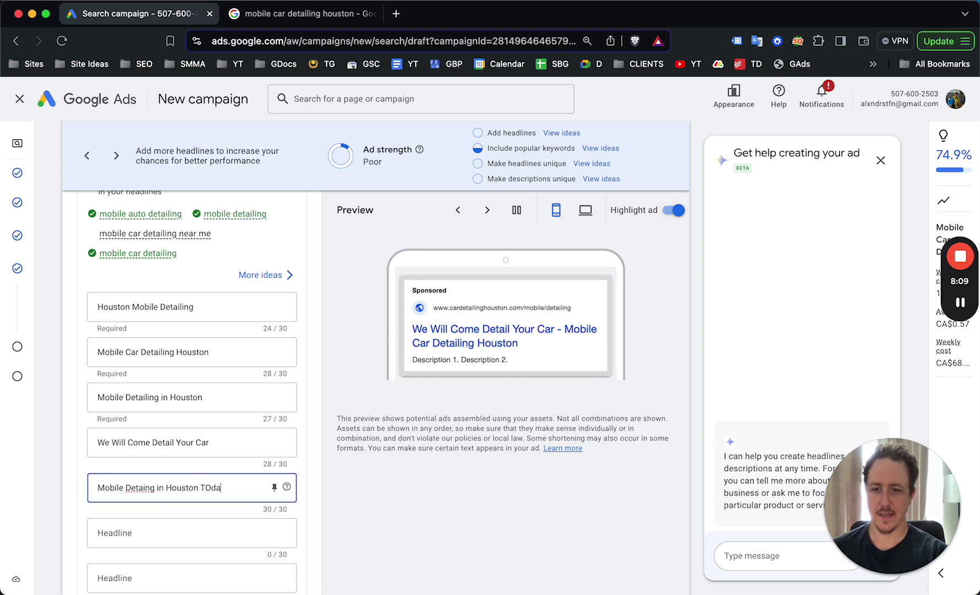
{"action": "key", "text": "BackSpace"}
{"action": "key", "text": "BackSpace"}
{"action": "key", "text": "BackSpace"}
{"action": "key", "text": "BackSpace"}
{"action": "key", "text": "BackSpace"}
{"action": "key", "text": "BackSpace"}
{"action": "key", "text": "BackSpace"}
{"action": "key", "text": "BackSpace"}
{"action": "key", "text": "BackSpace"}
{"action": "key", "text": "BackSpace"}
{"action": "key", "text": "BackSpace"}
{"action": "key", "text": "BackSpace"}
{"action": "key", "text": "BackSpace"}
{"action": "key", "text": "BackSpace"}
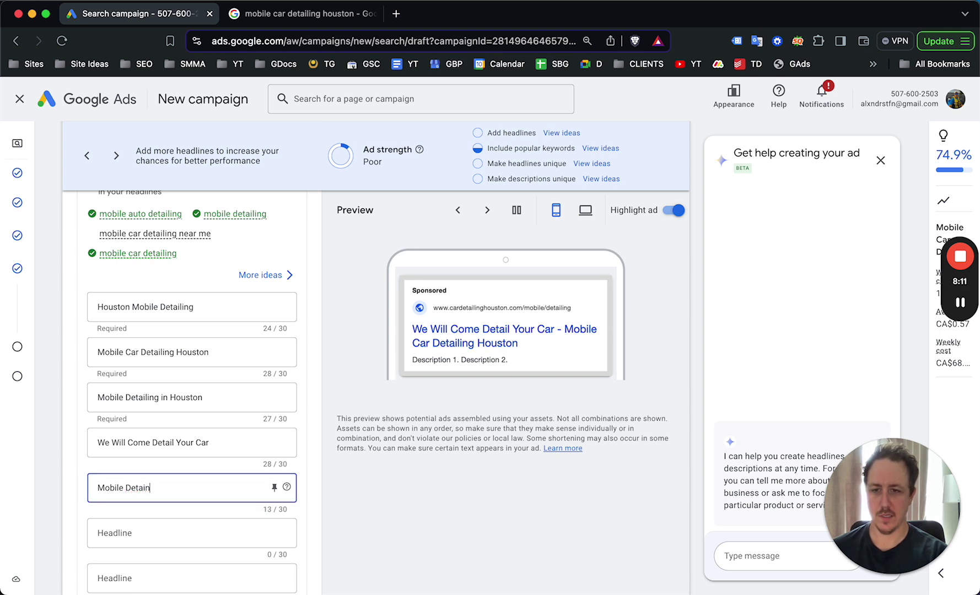
{"action": "type", "text": "iling Today"}
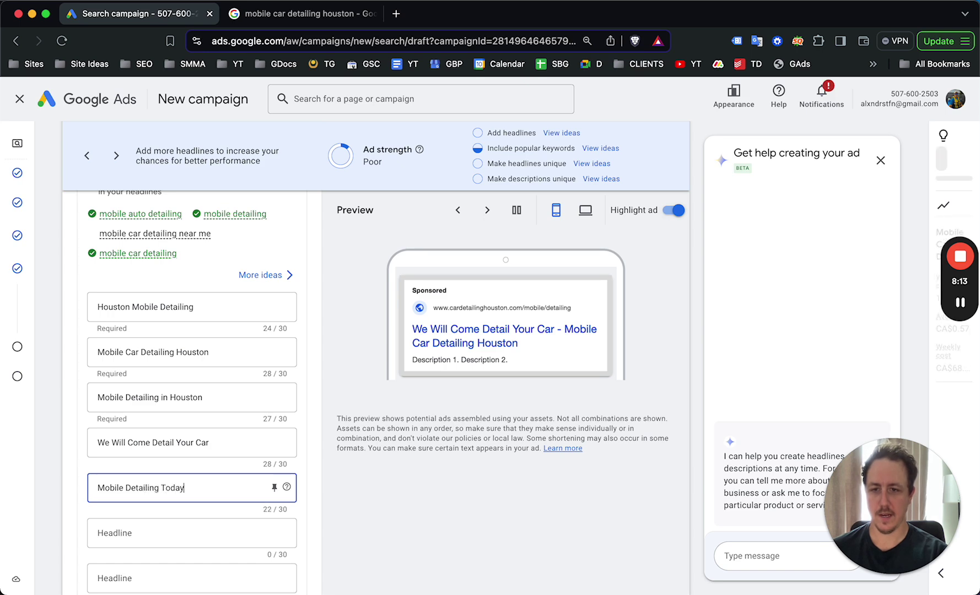
{"action": "key", "text": "super+a"}
{"action": "key", "text": "Left"}
{"action": "type", "text": "Book"}
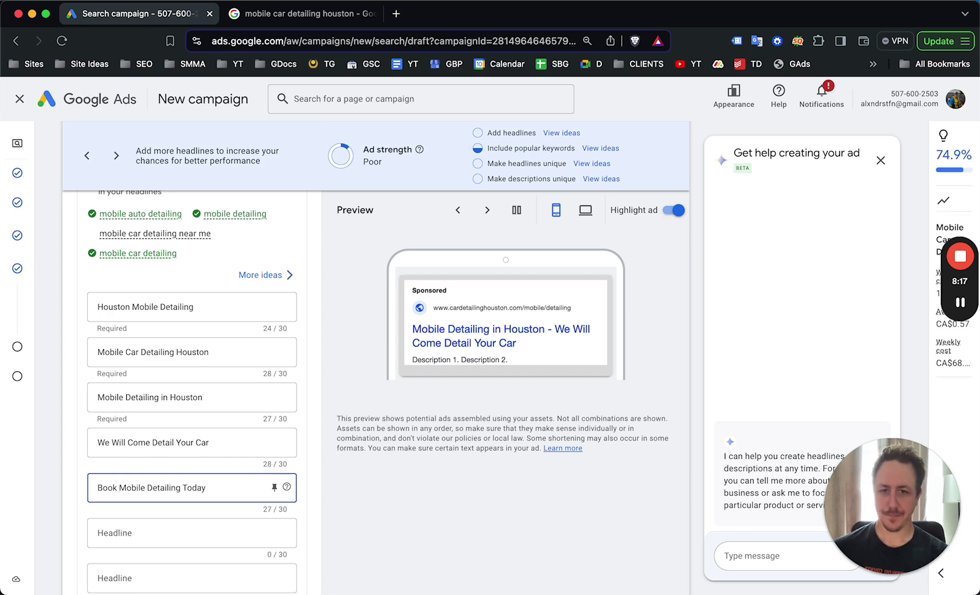
{"action": "scroll", "coordinate": [241, 397], "scroll_direction": "down", "scroll_amount": 7}
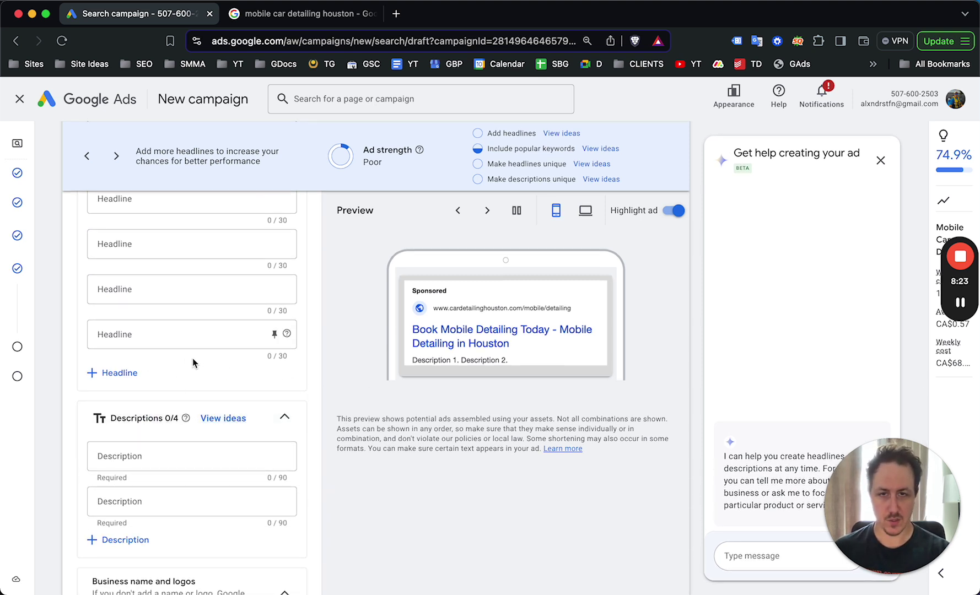
- Write the first description: 'Looking for mobile car detailing in Houston? We've got you covered. Schedule online today.'
{"action": "scroll", "coordinate": [192, 358], "scroll_direction": "down", "scroll_amount": 3}
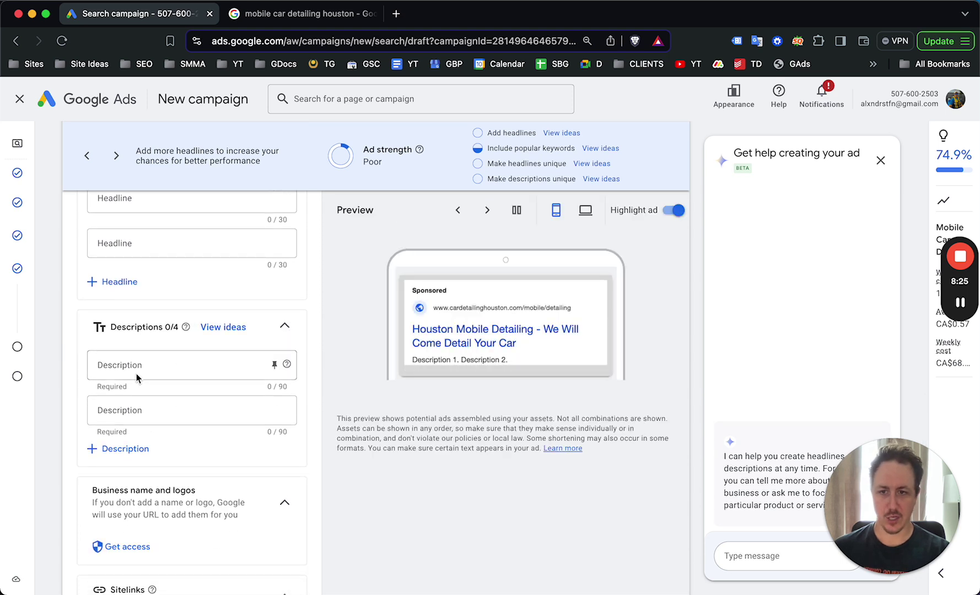
{"action": "left_click", "coordinate": [135, 368]}
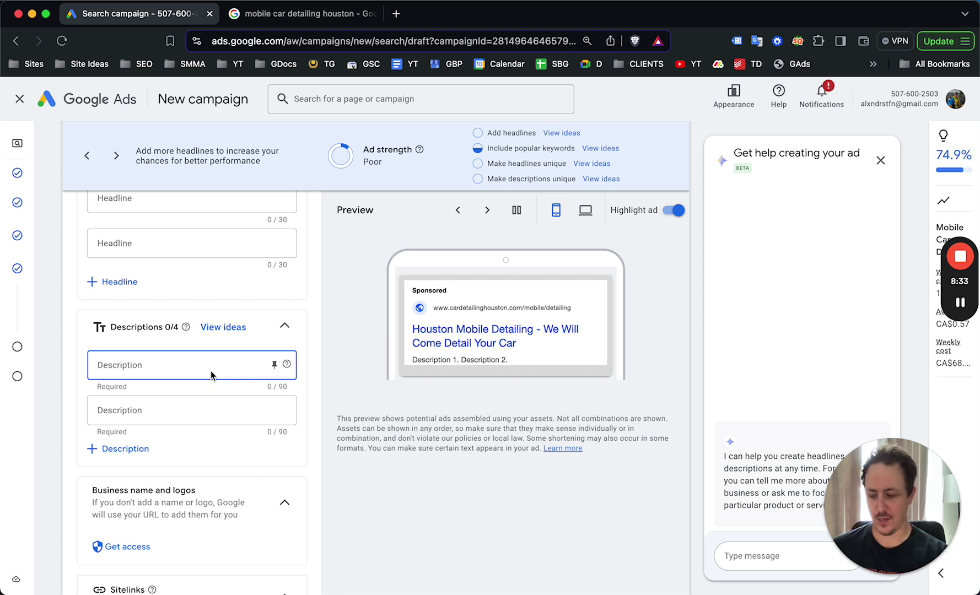
{"action": "type", "text": "Looking for m"}
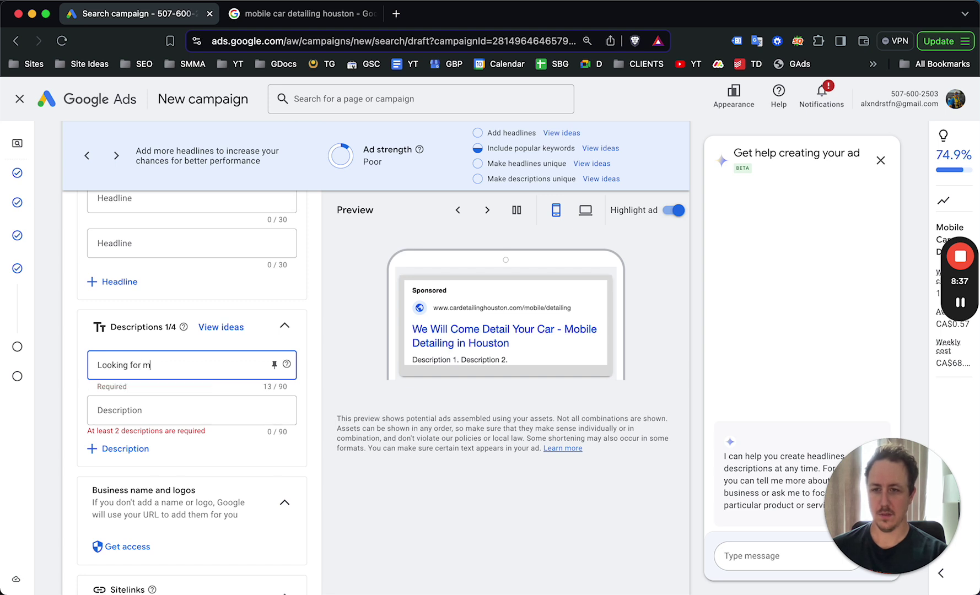
{"action": "type", "text": "obile car detailing in Houston? We've got you covered"}
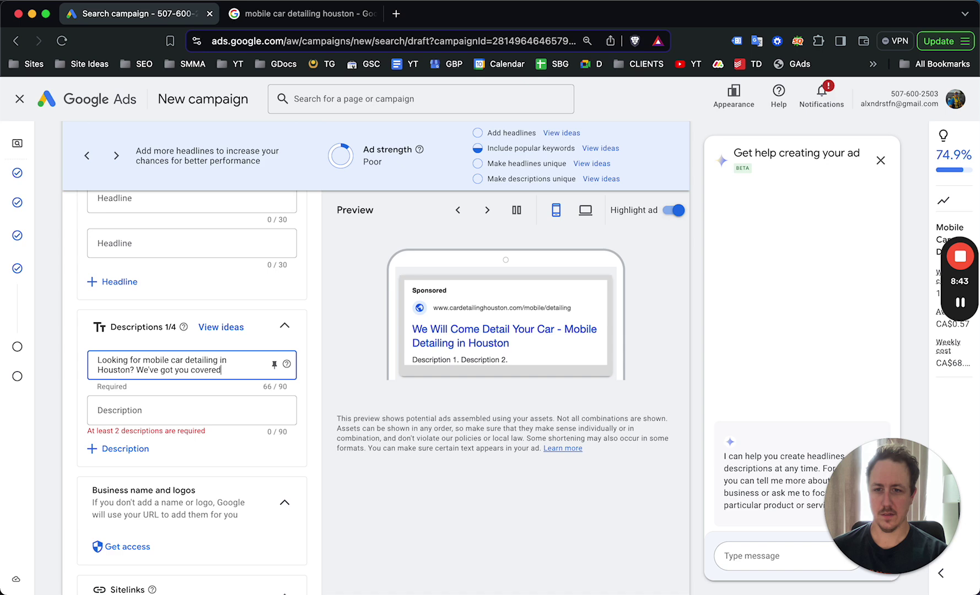
{"action": "type", "text": "."}
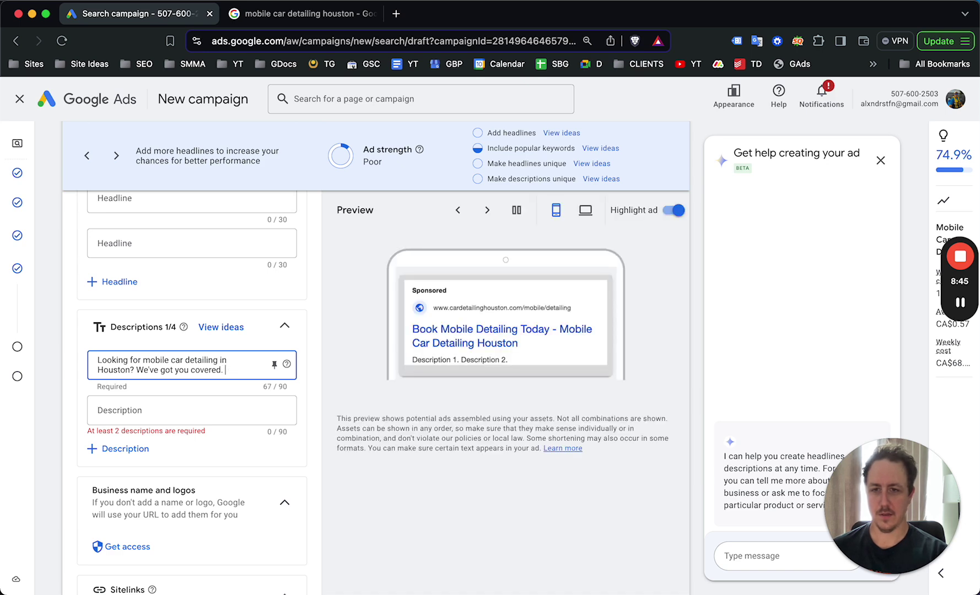
{"action": "type", "text": " Shhedul"}
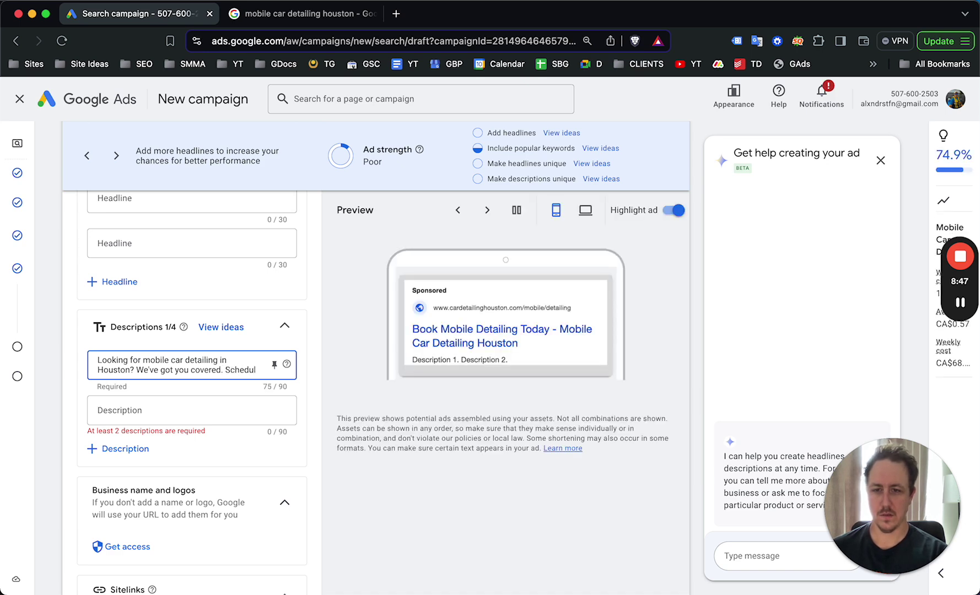
{"action": "type", "text": "e online today."}
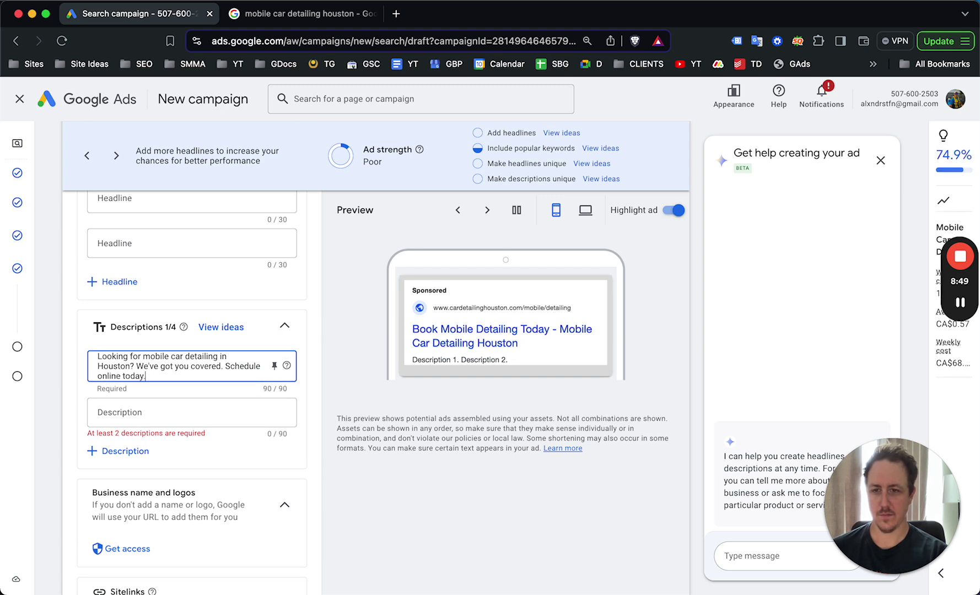
- Write the second description: 'Call us today to book a Houston mobile car detailing appointment.'
{"action": "left_click", "coordinate": [187, 412]}
{"action": "type", "text": "Call us "}
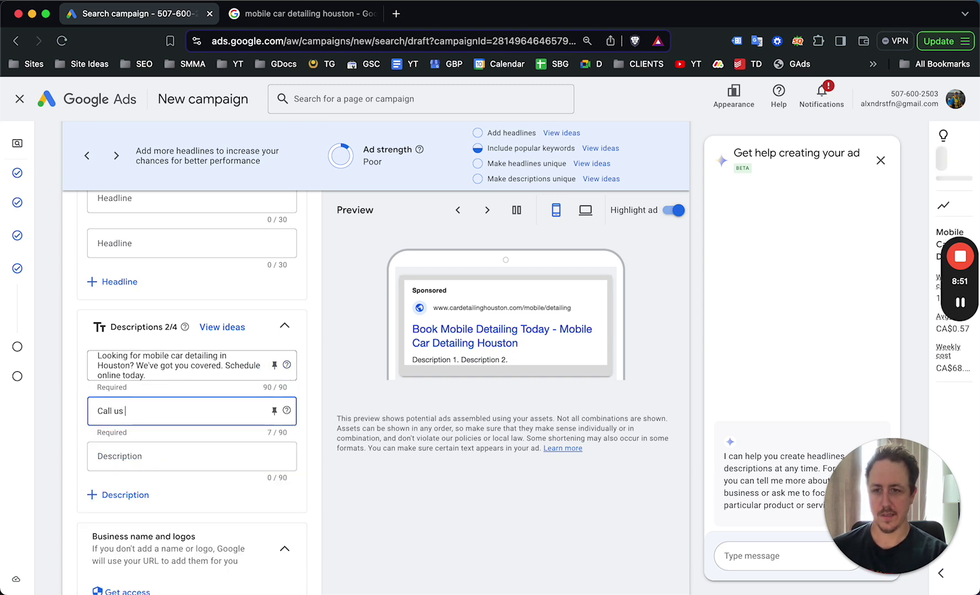
{"action": "type", "text": "today"}
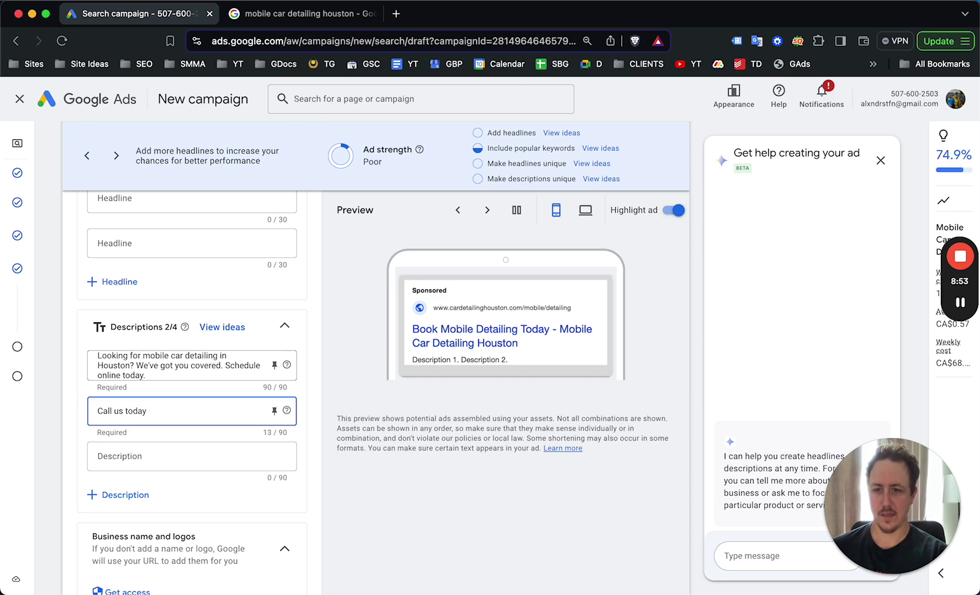
{"action": "type", "text": " to book a Houston"}
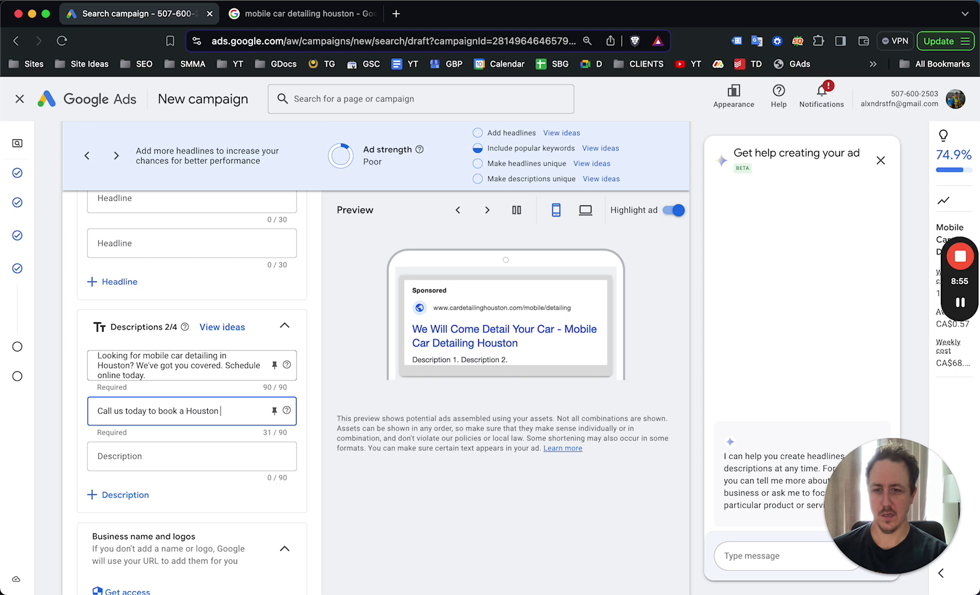
{"action": "type", "text": " mobile car detailing"}
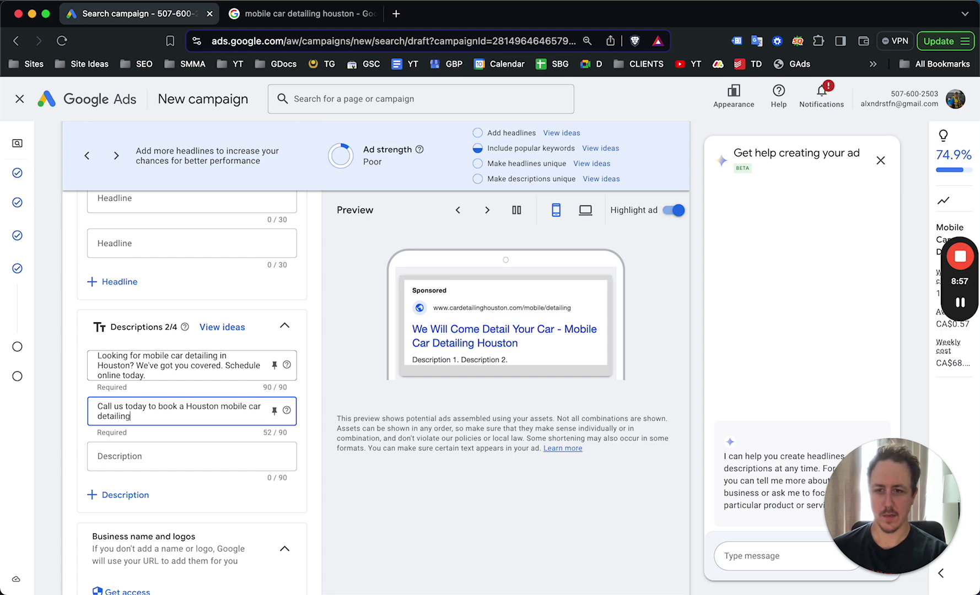
{"action": "type", "text": " appoin"}
{"action": "type", "text": "tme"}
{"action": "key", "text": "BackSpace"}
{"action": "type", "text": "ment. We'll"}
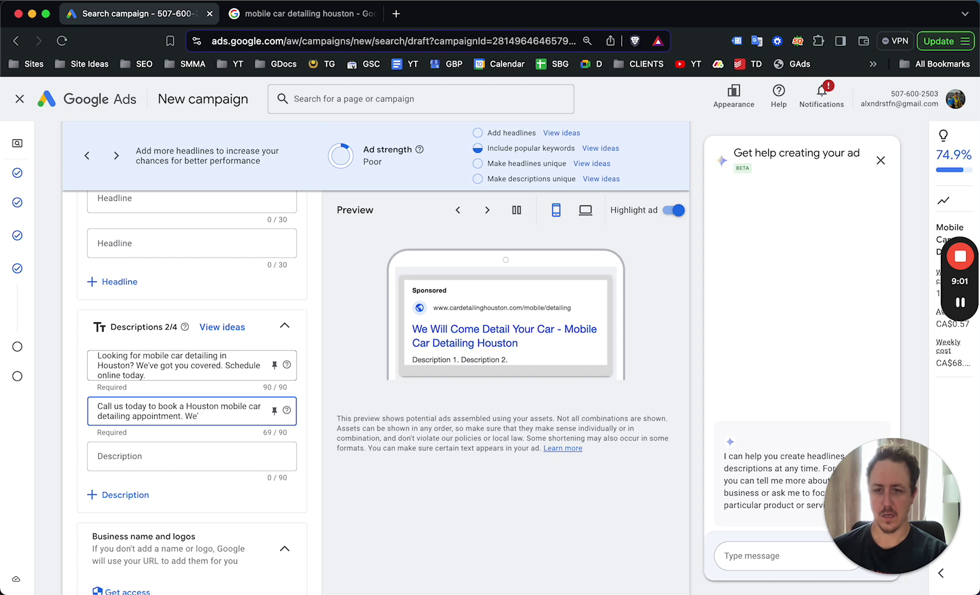
{"action": "key", "text": "BackSpace"}
{"action": "key", "text": "BackSpace"}
{"action": "key", "text": "BackSpace"}
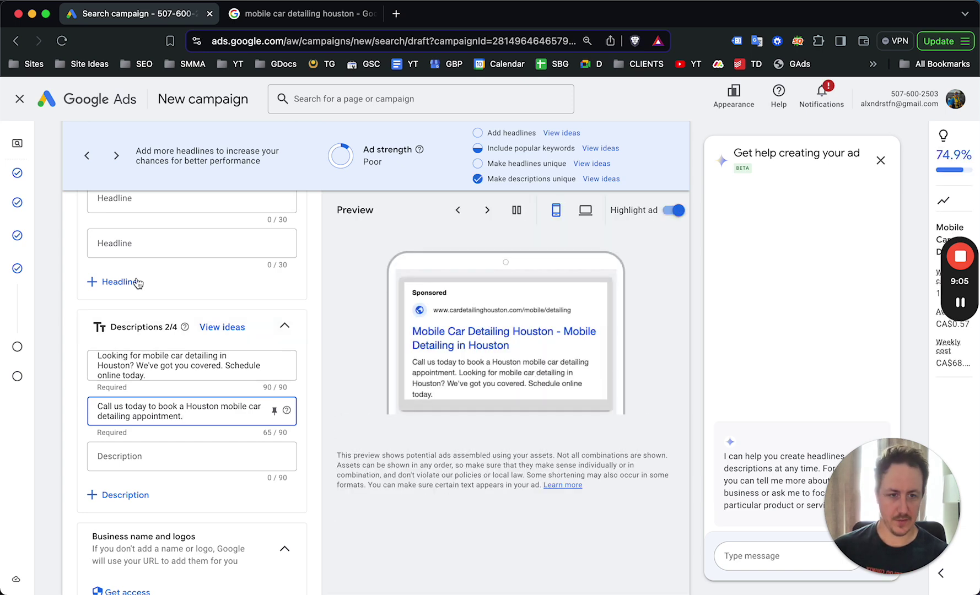
{"action": "scroll", "coordinate": [228, 315], "scroll_direction": "down", "scroll_amount": 3}
- Skip past Sitelinks and Callouts and advance to the Budget step, with CA$9.74 recommended
{"action": "scroll", "coordinate": [228, 311], "scroll_direction": "down", "scroll_amount": 1}
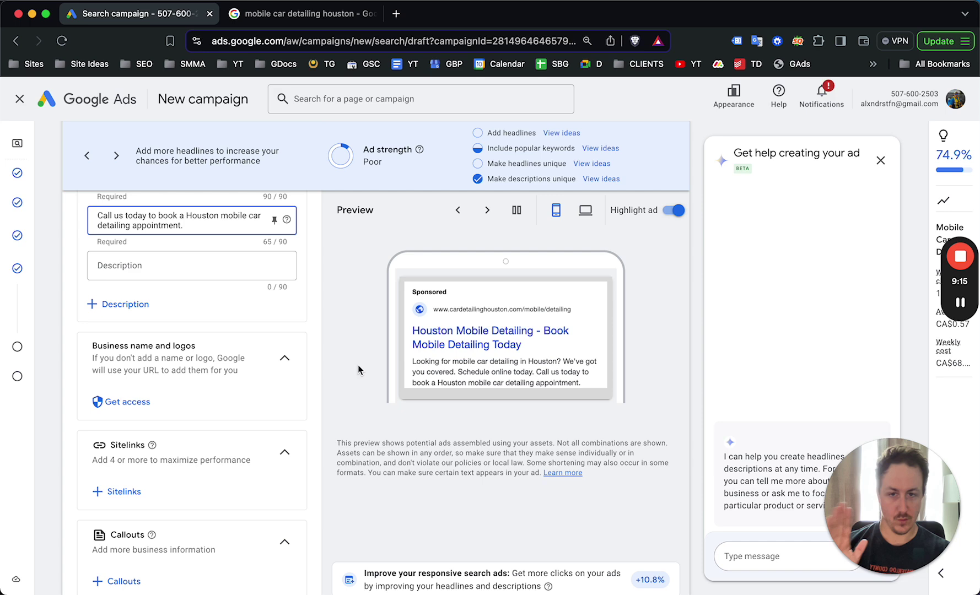
{"action": "left_click", "coordinate": [359, 378]}
{"action": "scroll", "coordinate": [233, 340], "scroll_direction": "down", "scroll_amount": 2}
{"action": "scroll", "coordinate": [214, 340], "scroll_direction": "down", "scroll_amount": 1}
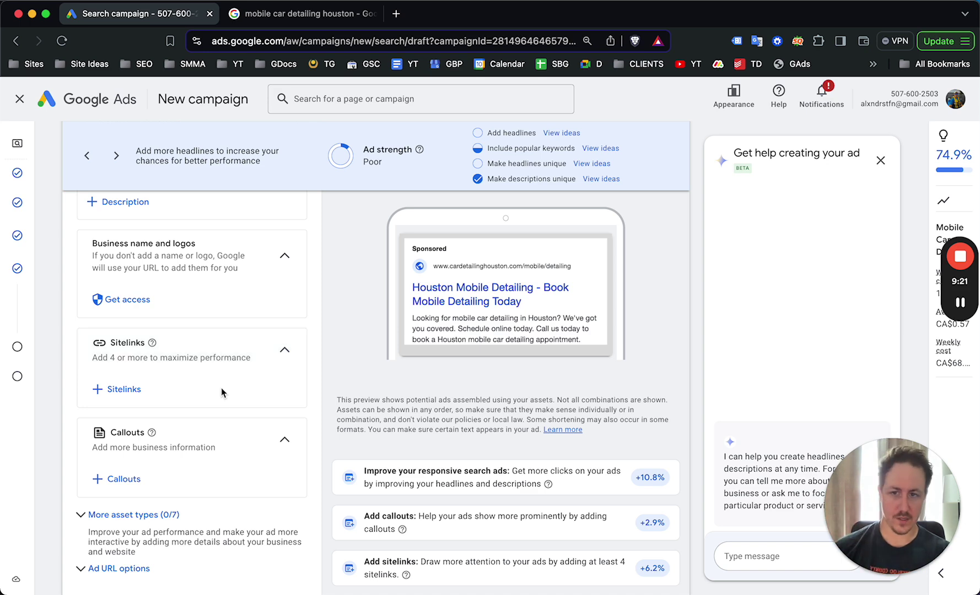
{"action": "scroll", "coordinate": [207, 463], "scroll_direction": "down", "scroll_amount": 4}
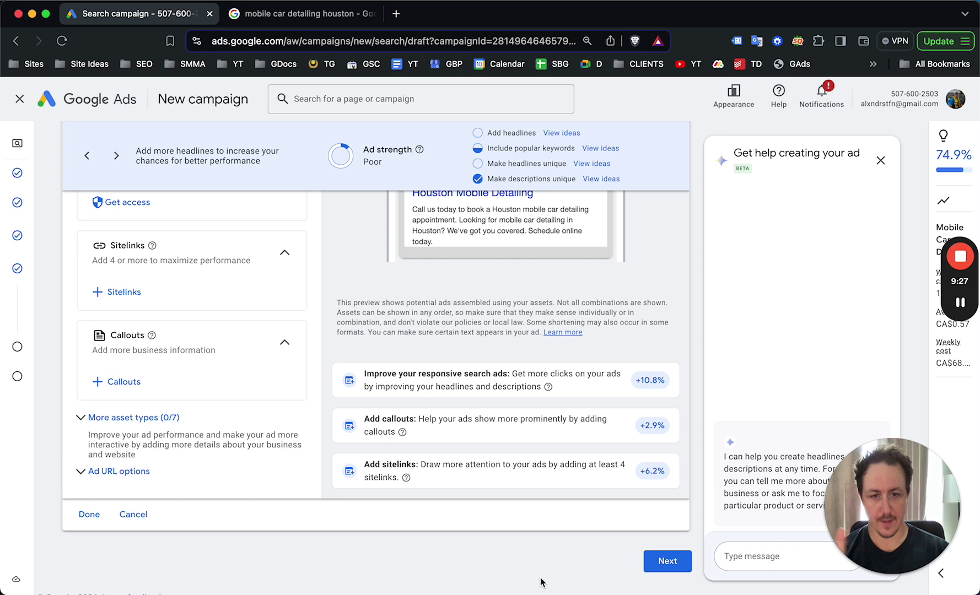
{"action": "left_click", "coordinate": [668, 562]}
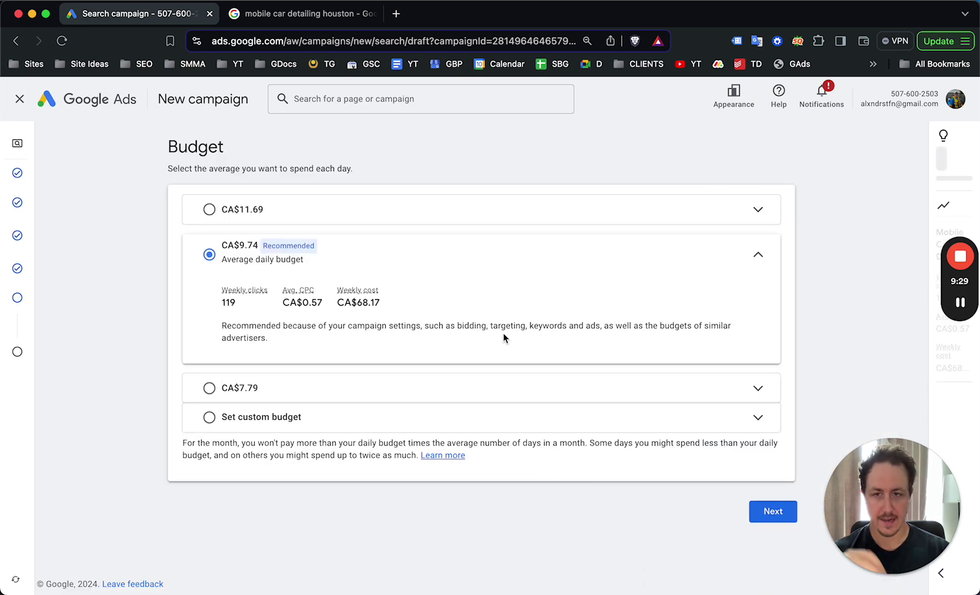
- Choose a custom daily budget and set its amount to 50
{"action": "left_click", "coordinate": [381, 417]}
{"action": "left_click", "coordinate": [533, 408]}
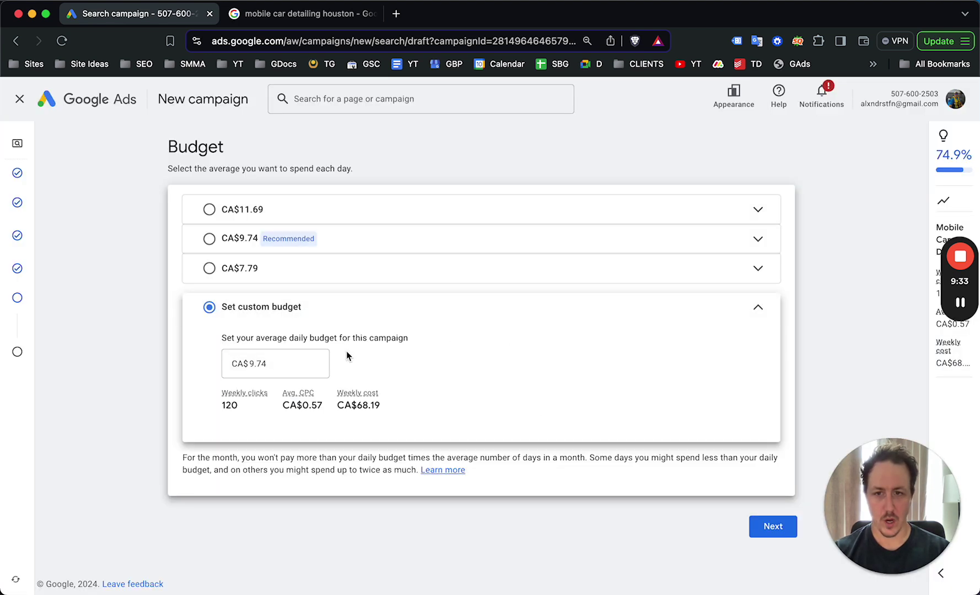
{"action": "left_click", "coordinate": [281, 361]}
{"action": "double_click", "coordinate": [267, 363]}
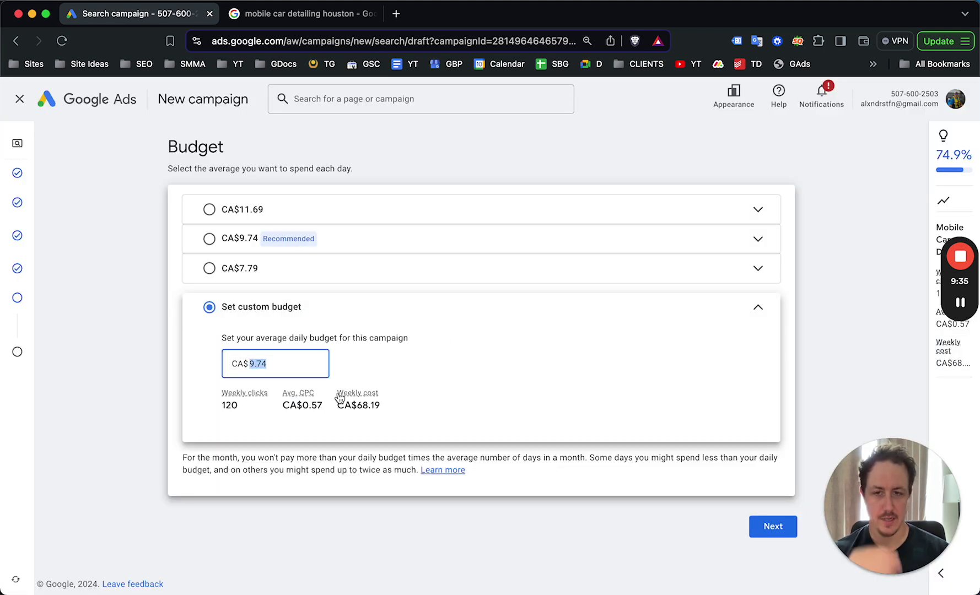
{"action": "mouse_move", "coordinate": [340, 398]}
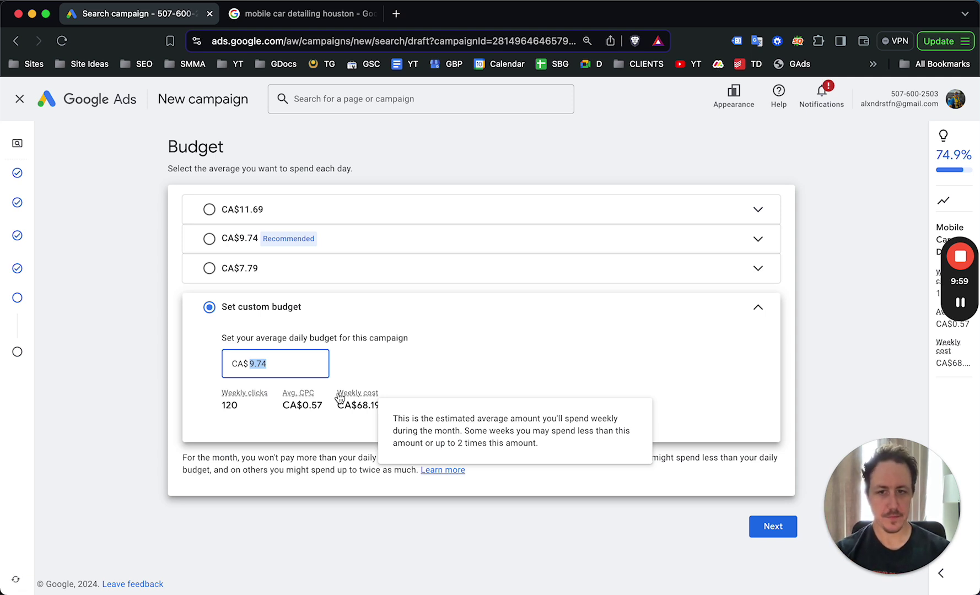
{"action": "left_click", "coordinate": [286, 362]}
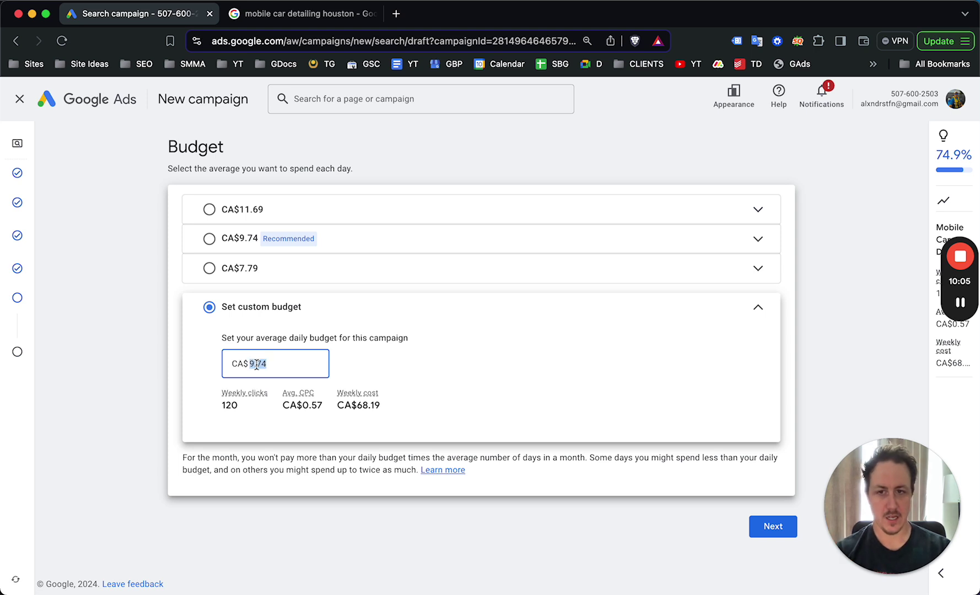
{"action": "left_click", "coordinate": [286, 366]}
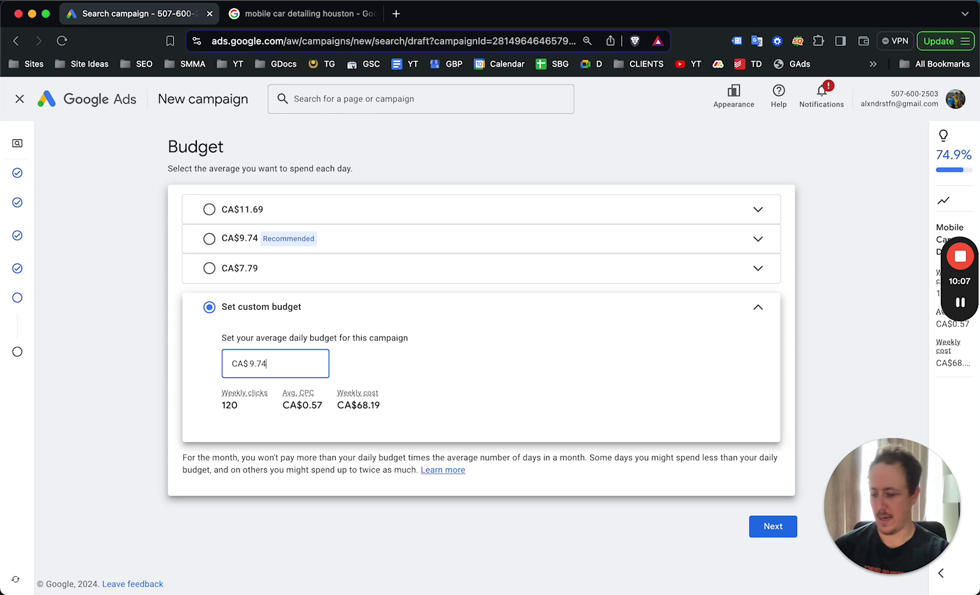
{"action": "key", "text": "BackSpace"}
{"action": "key", "text": "BackSpace"}
{"action": "key", "text": "BackSpace"}
{"action": "key", "text": "BackSpace"}
{"action": "type", "text": "50"}
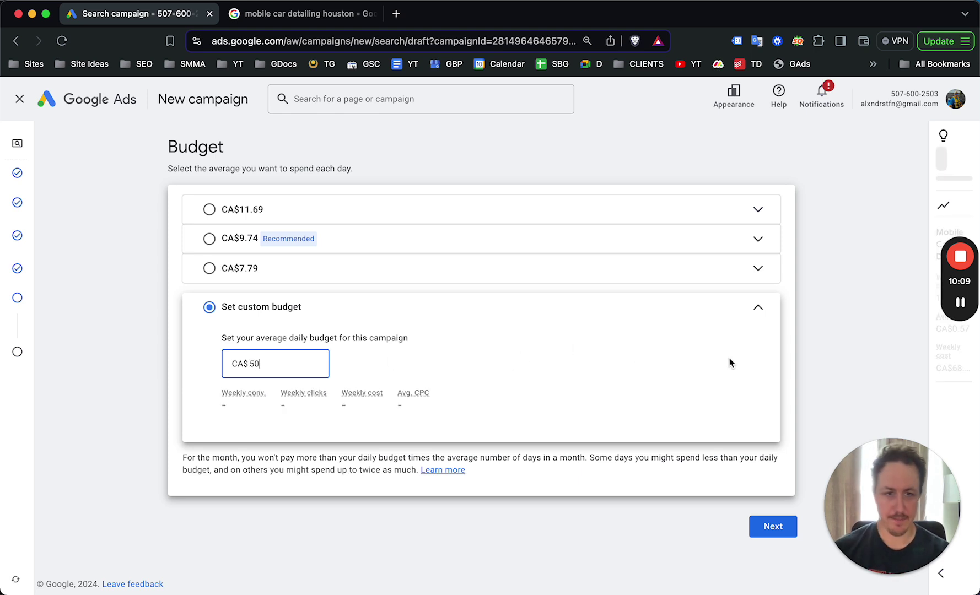
{"action": "left_click", "coordinate": [729, 362]}
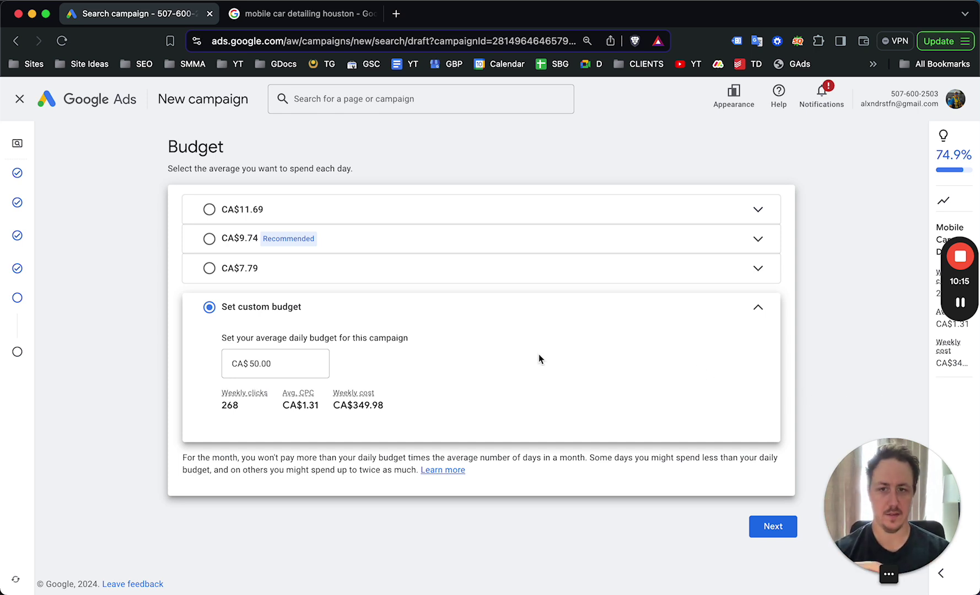
- Lower the custom daily budget to CA$0.01 and go on to the campaign review
{"action": "left_click", "coordinate": [285, 359]}
{"action": "double_click", "coordinate": [285, 359]}
{"action": "type", "text": "0.01"}
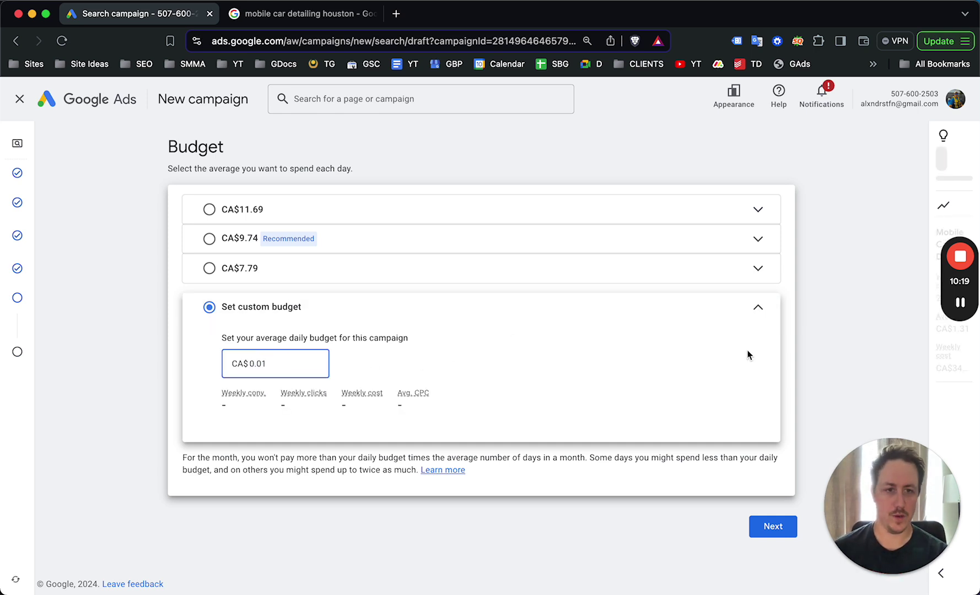
{"action": "left_click", "coordinate": [765, 535]}
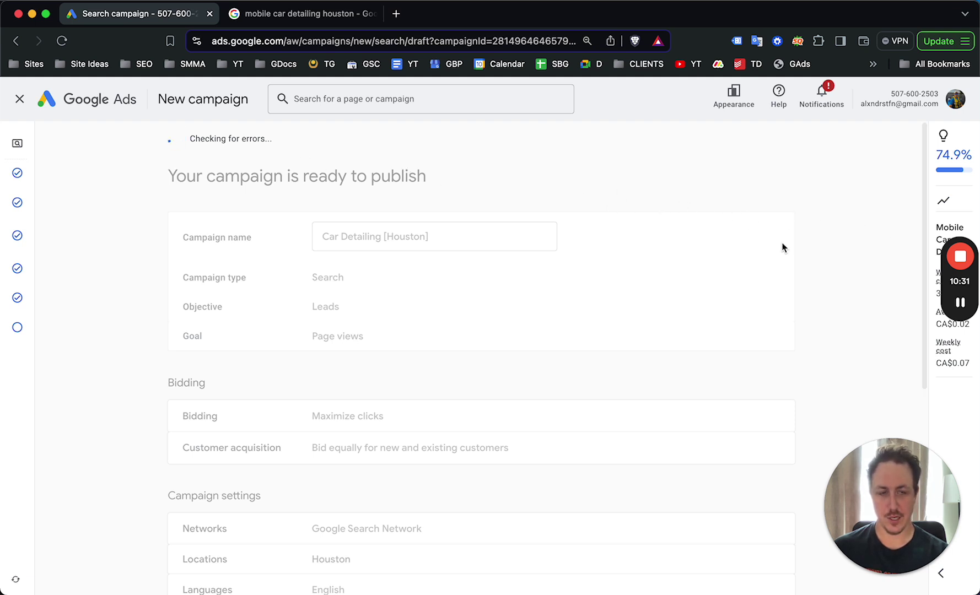
- Publish the Car Detailing [Houston] campaign so it appears Enabled at CA$0.01/day
{"action": "mouse_move", "coordinate": [961, 303]}
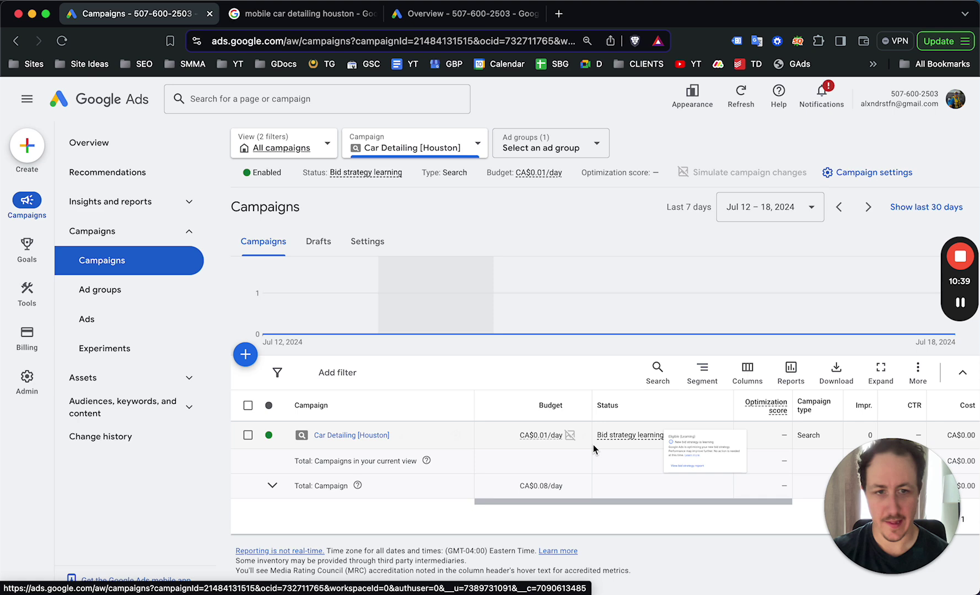
{"action": "mouse_move", "coordinate": [632, 443]}
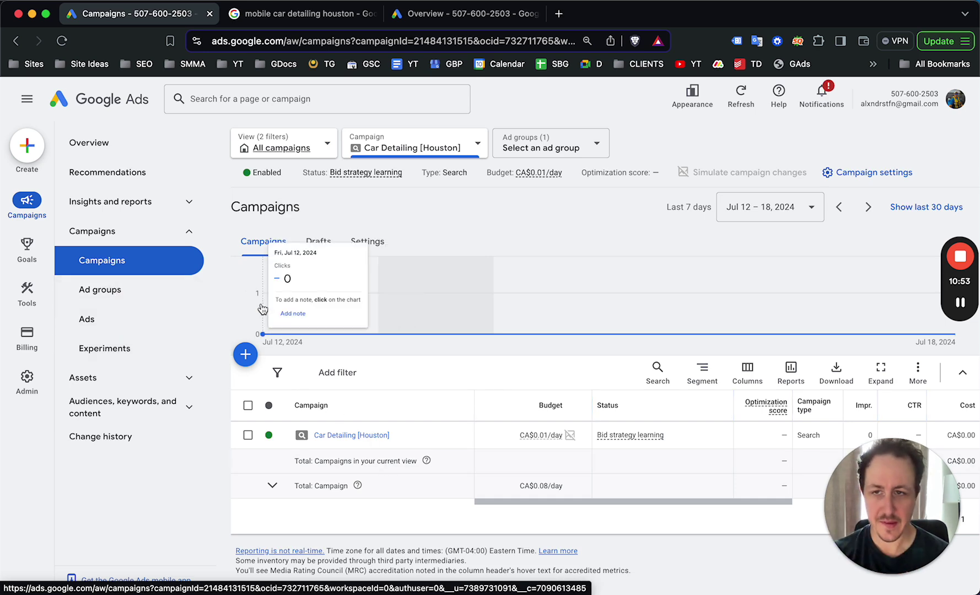
- Create a new ad group named Interior Car Detailing in the Houston campaign and save it
{"action": "left_click", "coordinate": [110, 289]}
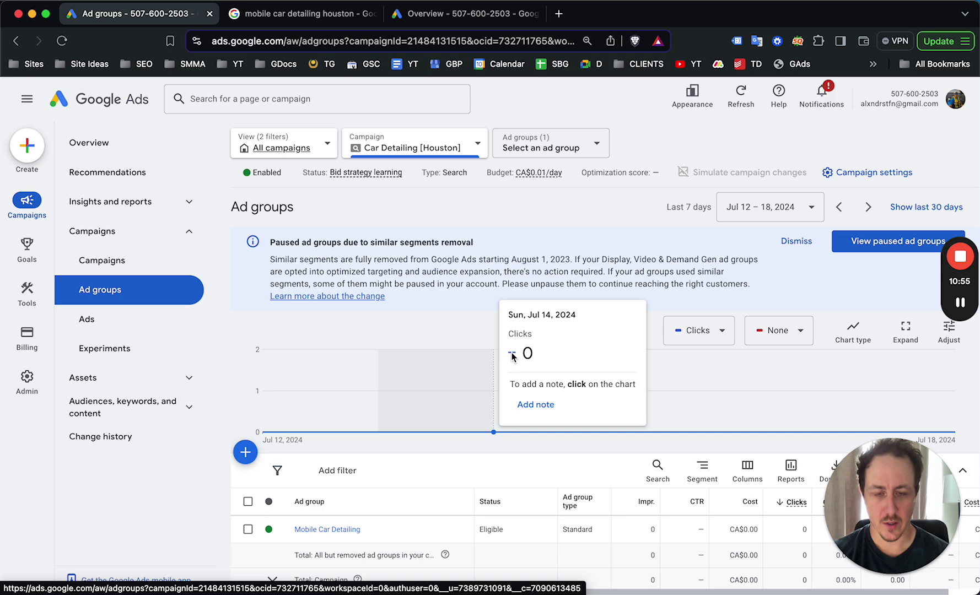
{"action": "scroll", "coordinate": [574, 524], "scroll_direction": "down", "scroll_amount": 3}
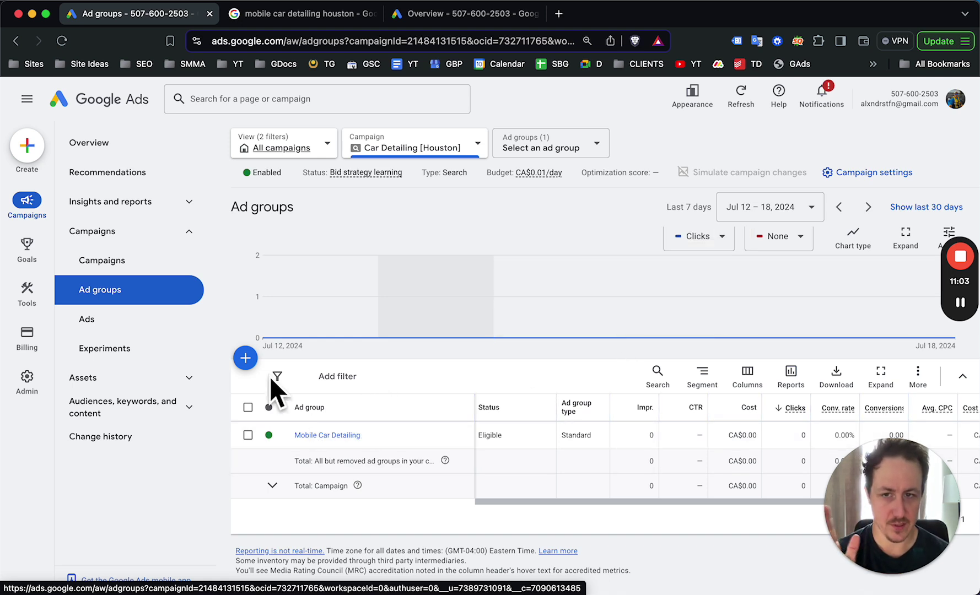
{"action": "left_click", "coordinate": [246, 358]}
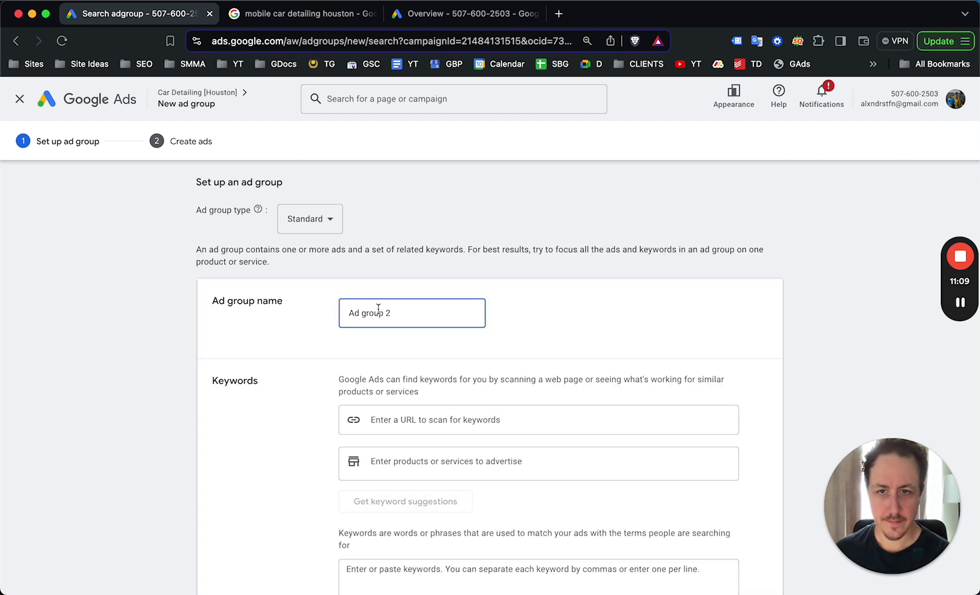
{"action": "triple_click", "coordinate": [375, 315]}
{"action": "type", "text": "Interior Car Detailing"}
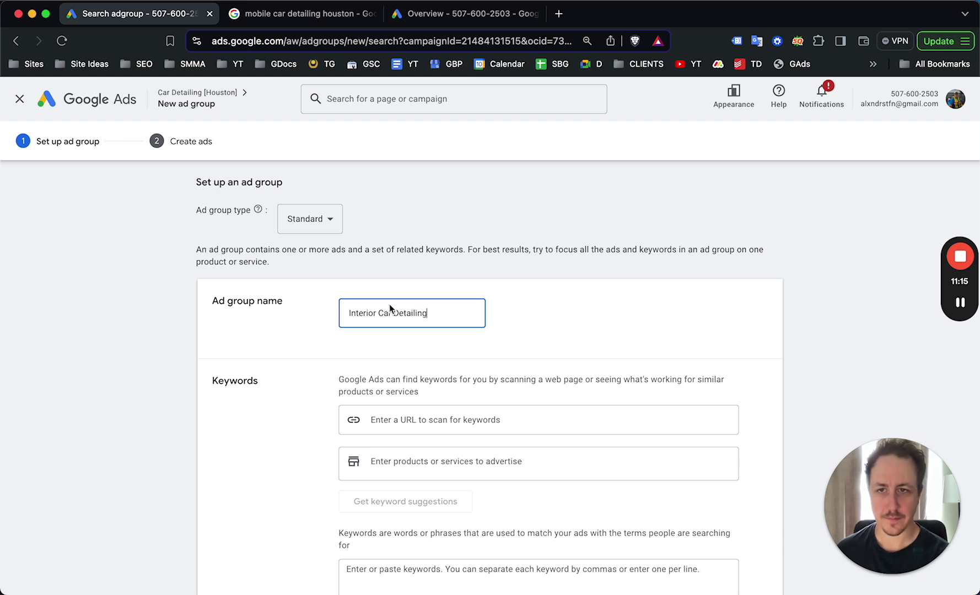
{"action": "left_click", "coordinate": [529, 198]}
{"action": "scroll", "coordinate": [541, 402], "scroll_direction": "down", "scroll_amount": 5}
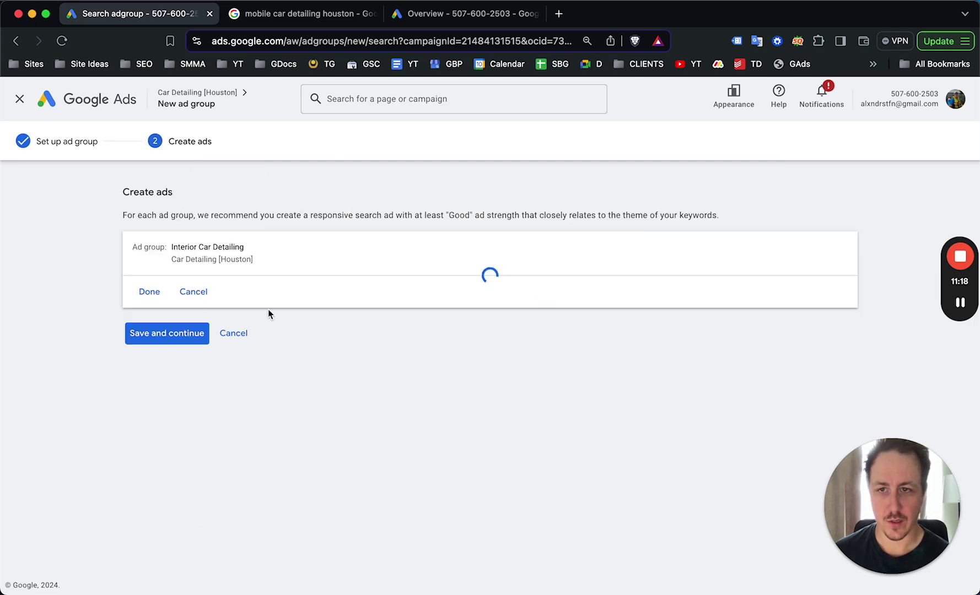
{"action": "scroll", "coordinate": [181, 337], "scroll_direction": "down", "scroll_amount": 10}
{"action": "left_click", "coordinate": [178, 541]}
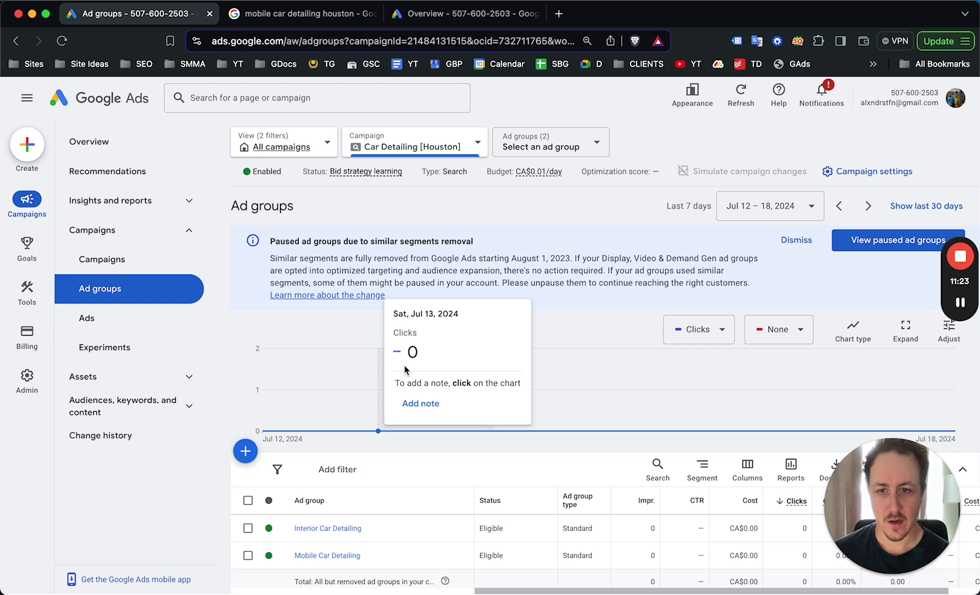
- Create the Car Detailing (Broad) ad group and save its ad
{"action": "left_click", "coordinate": [245, 452]}
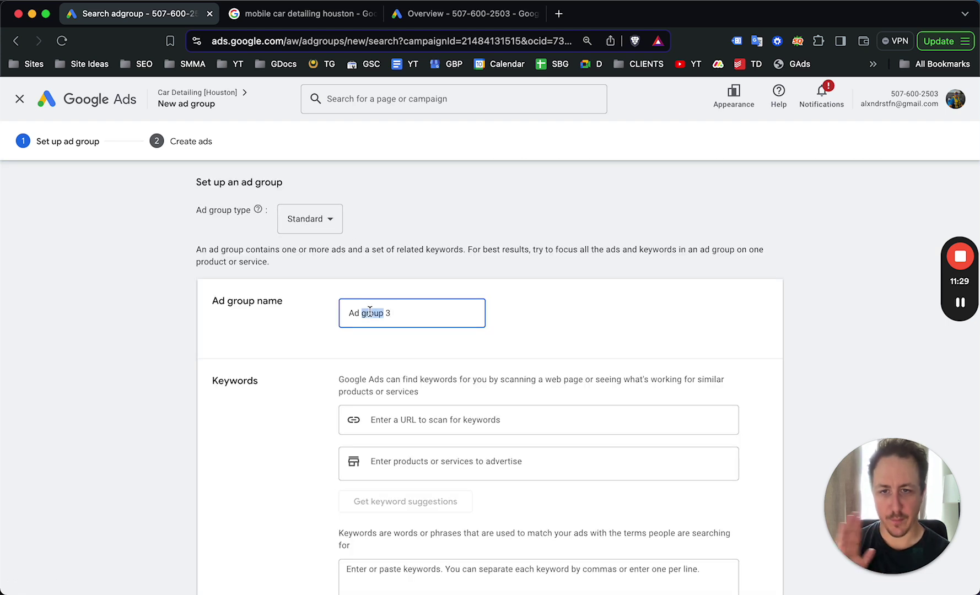
{"action": "type", "text": "Car Detailing (Broad"}
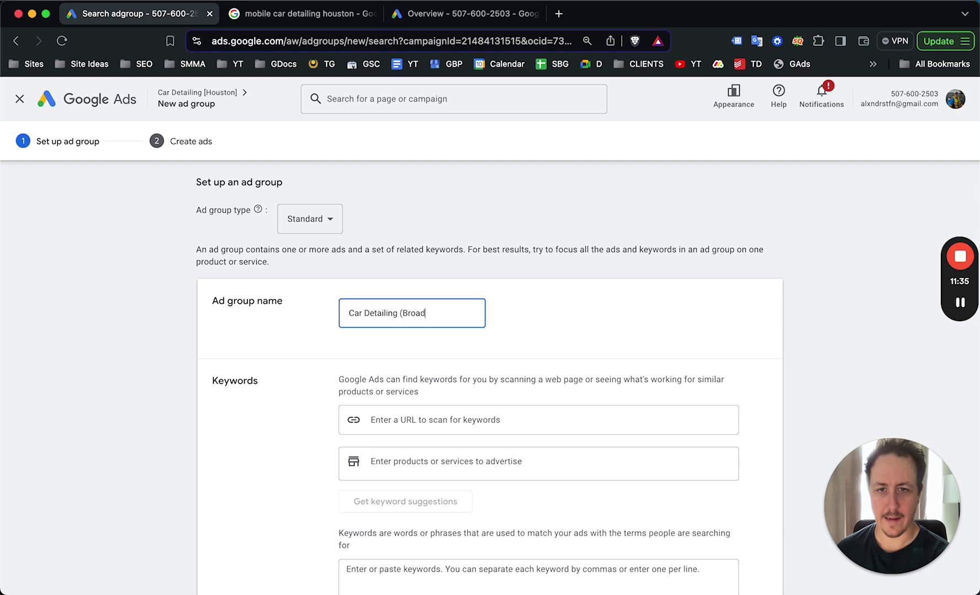
{"action": "scroll", "coordinate": [452, 415], "scroll_direction": "down", "scroll_amount": 5}
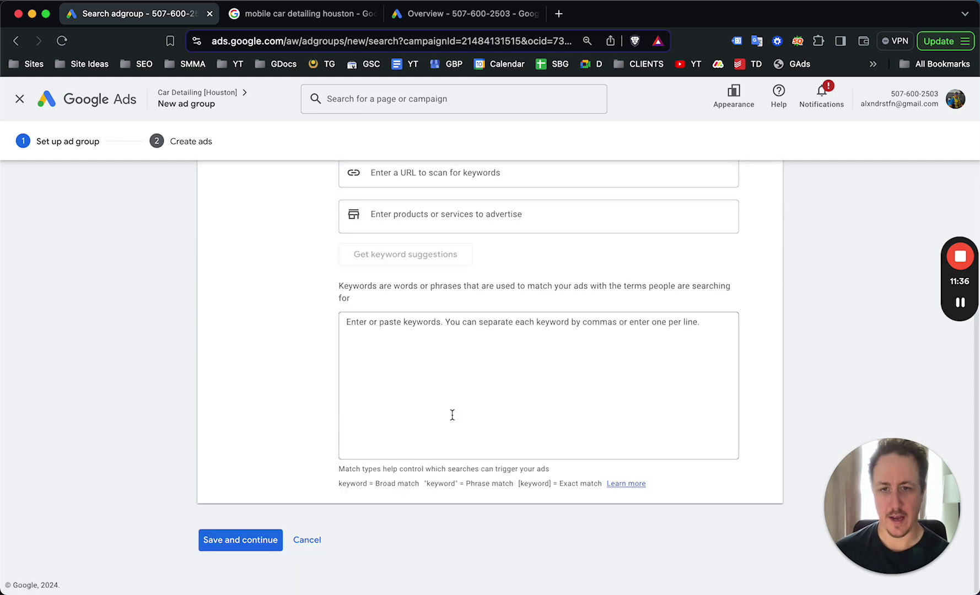
{"action": "left_click", "coordinate": [235, 536]}
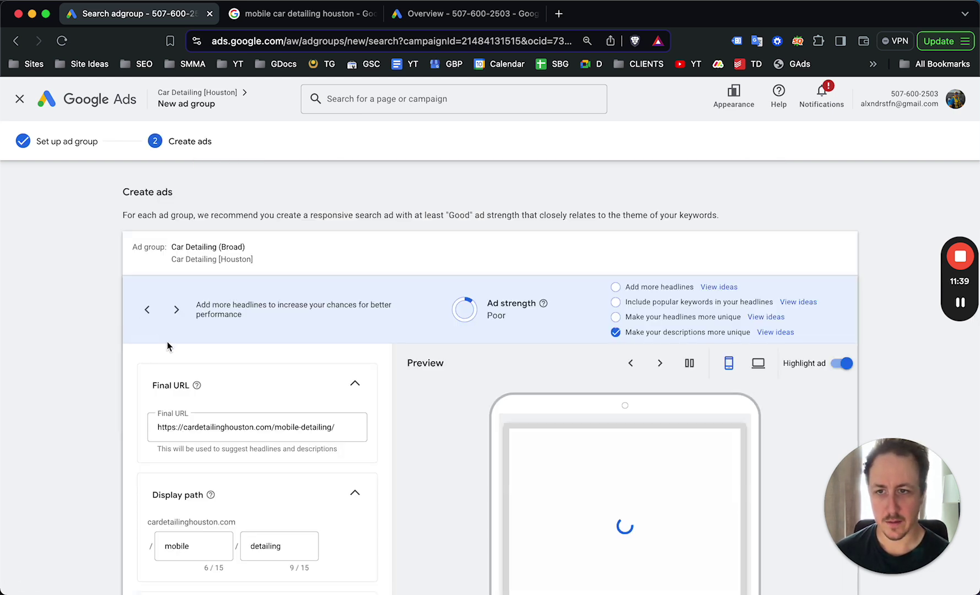
{"action": "scroll", "coordinate": [187, 358], "scroll_direction": "down", "scroll_amount": 5}
{"action": "left_click", "coordinate": [180, 544]}
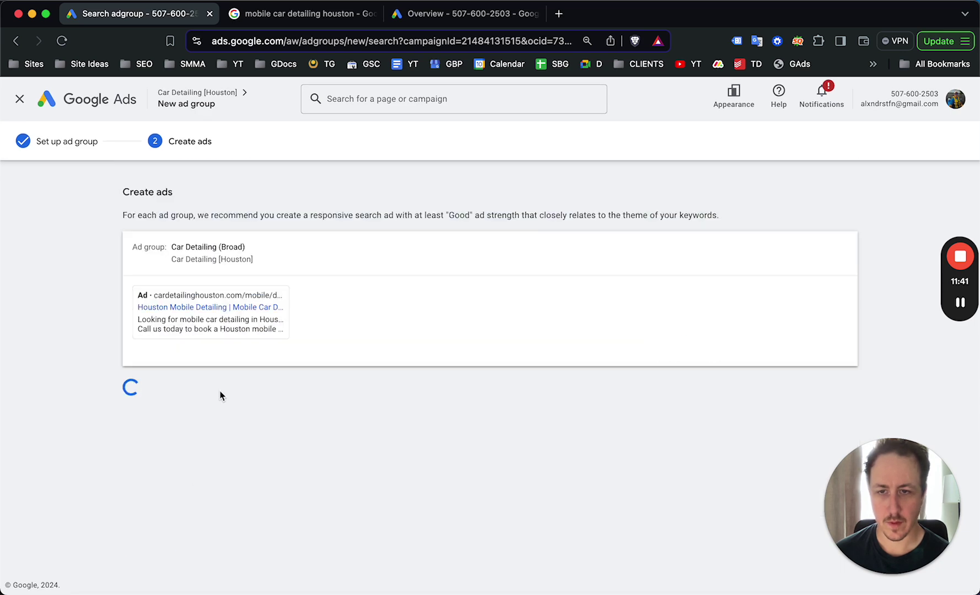
{"action": "mouse_move", "coordinate": [190, 325]}
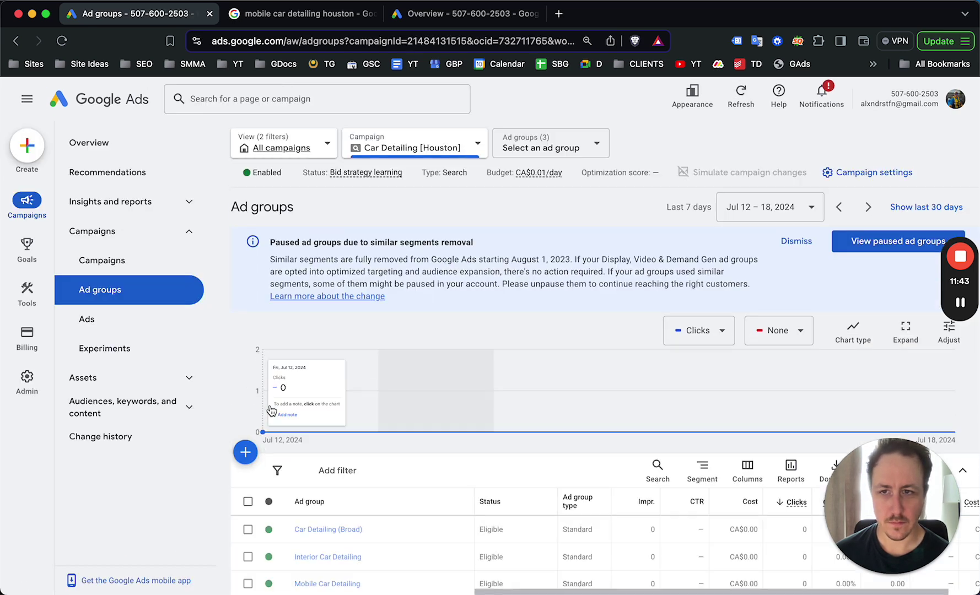
{"action": "scroll", "coordinate": [328, 529], "scroll_direction": "down", "scroll_amount": 1}
{"action": "scroll", "coordinate": [329, 528], "scroll_direction": "down", "scroll_amount": 4}
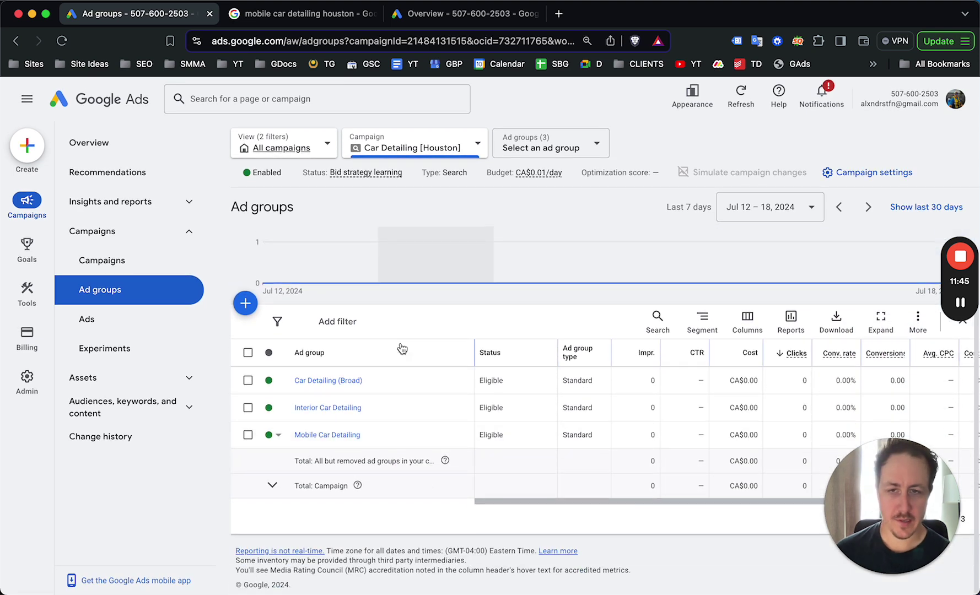
- Open the Car Detailing [Houston] campaign, review its ad groups, and view its Overview page
{"action": "left_click", "coordinate": [126, 261]}
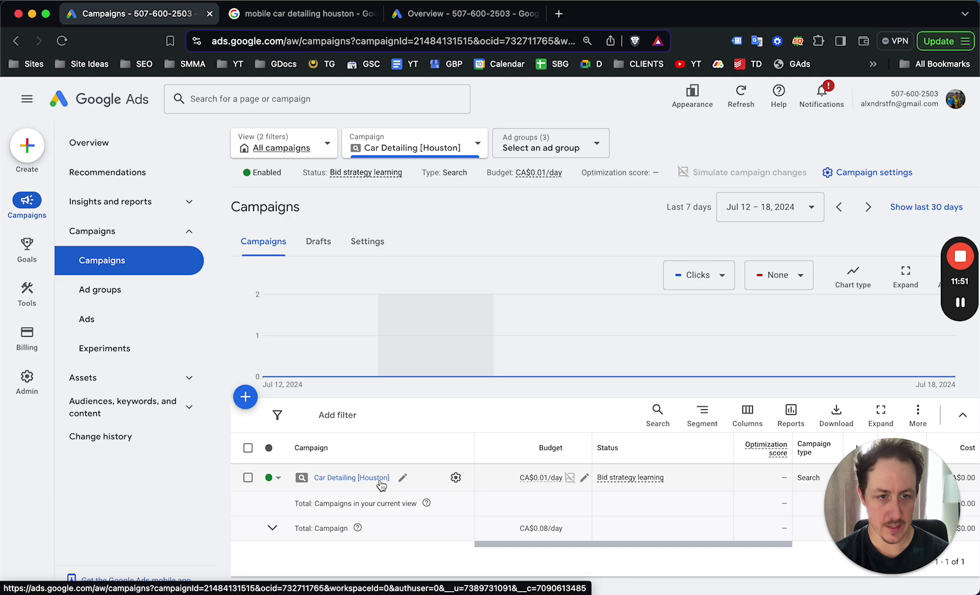
{"action": "left_click", "coordinate": [347, 478]}
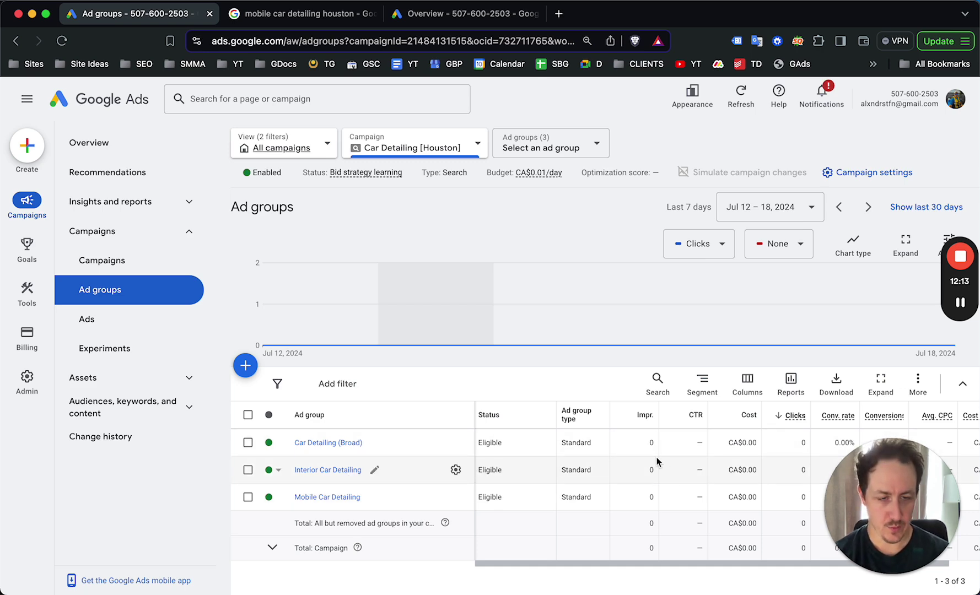
{"action": "scroll", "coordinate": [657, 464], "scroll_direction": "right", "scroll_amount": 2}
{"action": "scroll", "coordinate": [657, 465], "scroll_direction": "down", "scroll_amount": 1}
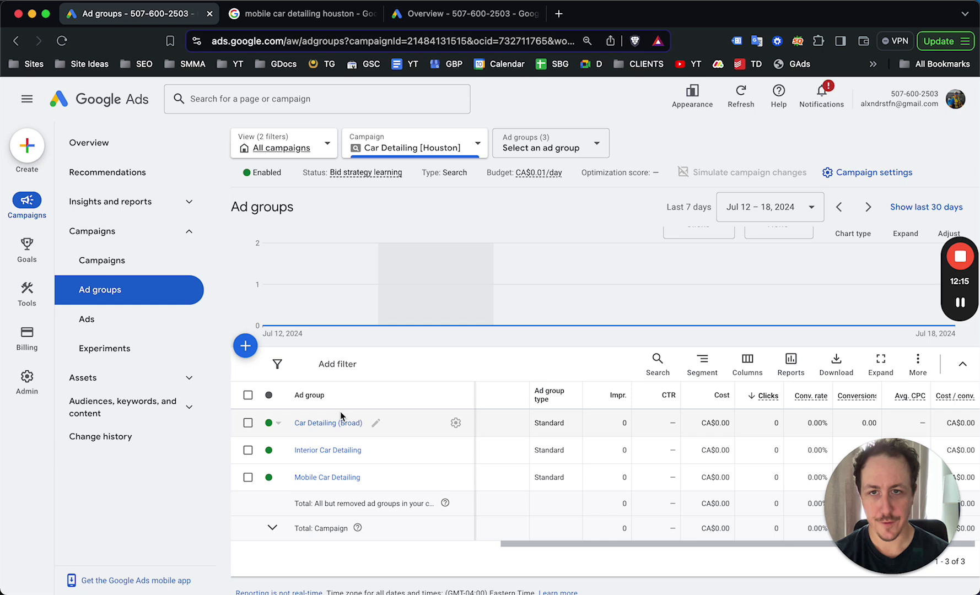
{"action": "scroll", "coordinate": [339, 415], "scroll_direction": "left", "scroll_amount": 2}
{"action": "scroll", "coordinate": [339, 416], "scroll_direction": "up", "scroll_amount": 2}
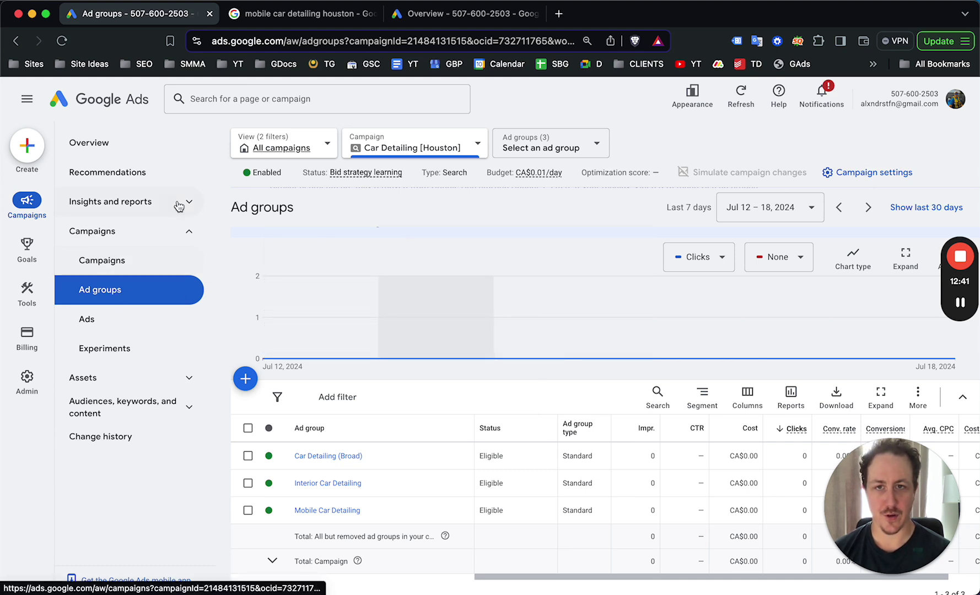
{"action": "left_click", "coordinate": [199, 130]}
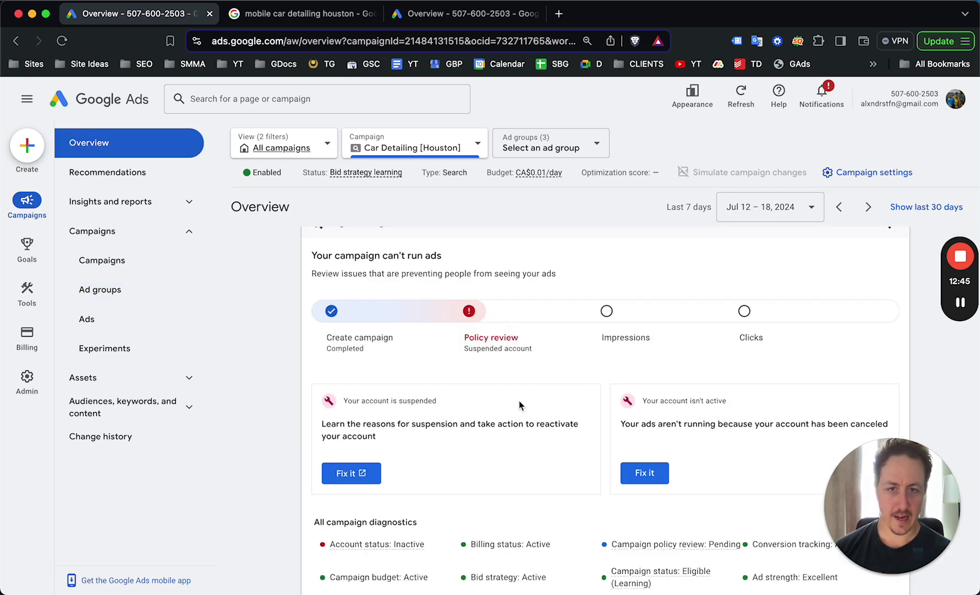